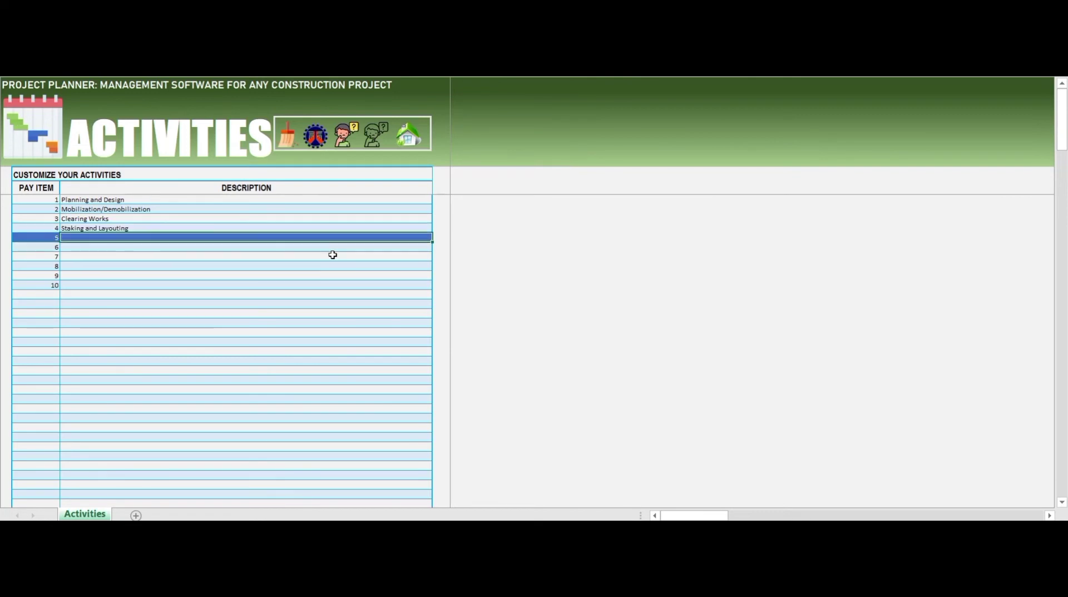
- Enter Steel Reinforcement Works, Formworks, Staging and Scaffolding, and Concreting works as the descriptions of pay items 5 to 7
{"action": "type", "text": "Reinforcement Works"}
{"action": "key", "text": "Return"}
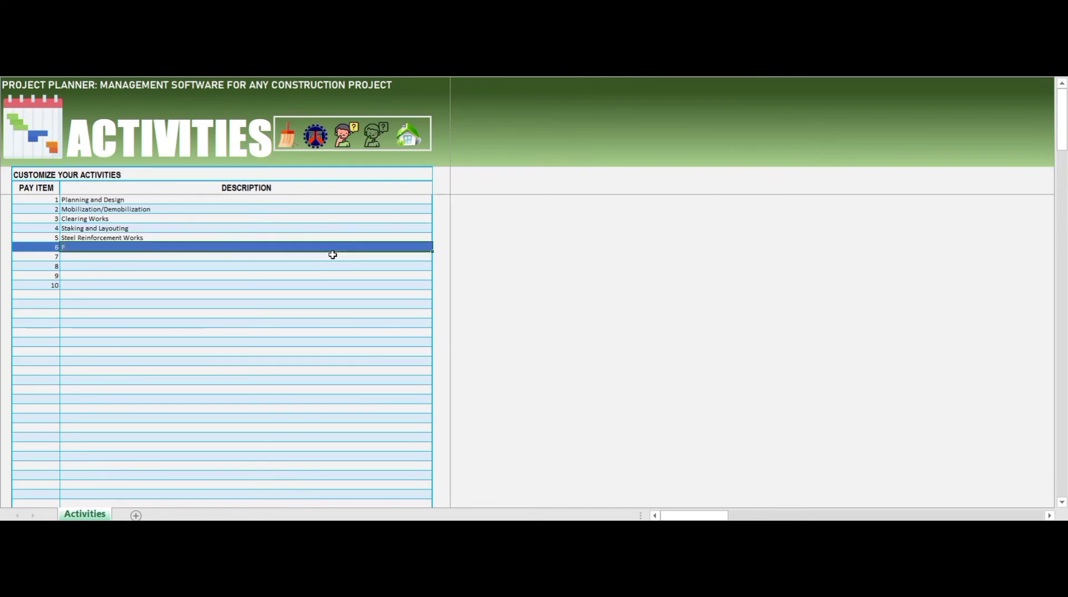
{"action": "type", "text": "Formworks, Staging and Scaffolding"}
{"action": "key", "text": "Return"}
{"action": "type", "text": "Concreting works"}
{"action": "key", "text": "Return"}
- Enter Masonry works, Tileworks and other finishing works, and Finish as the descriptions of pay items 8 to 10
{"action": "type", "text": "Masonry"}
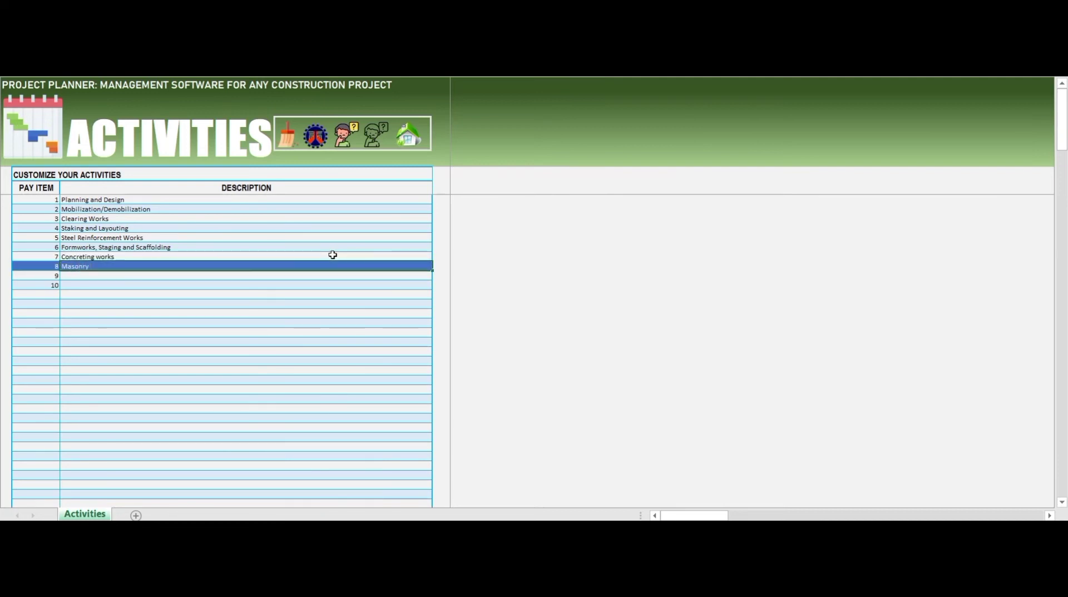
{"action": "type", "text": " works"}
{"action": "key", "text": "Return"}
{"action": "type", "text": "Tileworks and other finishing works"}
{"action": "key", "text": "Return"}
{"action": "type", "text": "Finish"}
{"action": "key", "text": "Return"}
{"action": "left_click_drag", "start_coordinate": [42, 203], "coordinate": [124, 285]}
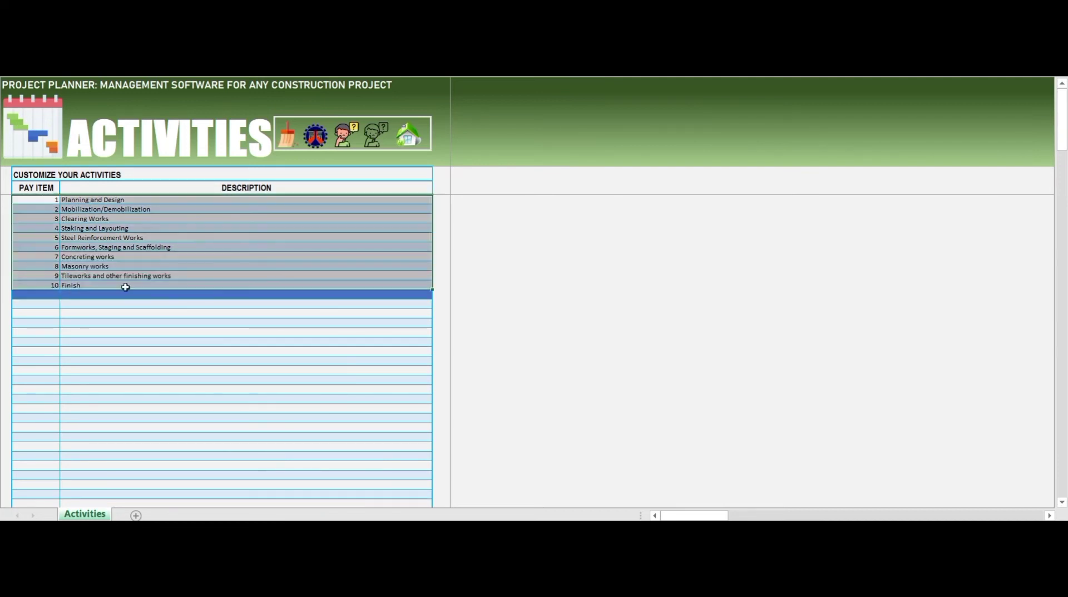
{"action": "left_click_drag", "start_coordinate": [31, 204], "coordinate": [36, 400]}
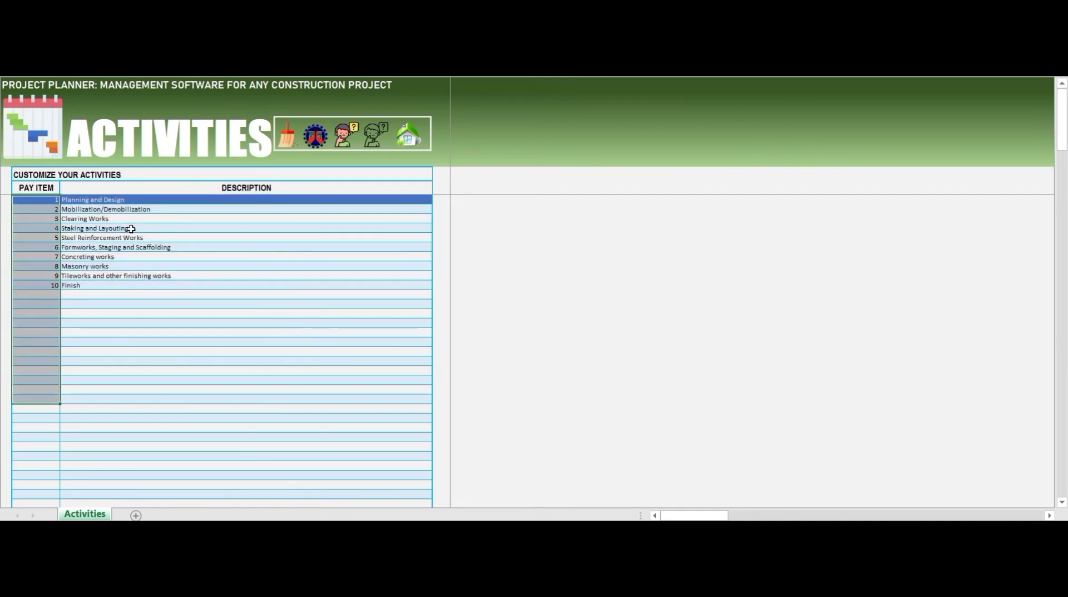
- Show and hide the guidance notes for the activity list, and return to the project planner sheet
{"action": "left_click", "coordinate": [344, 140]}
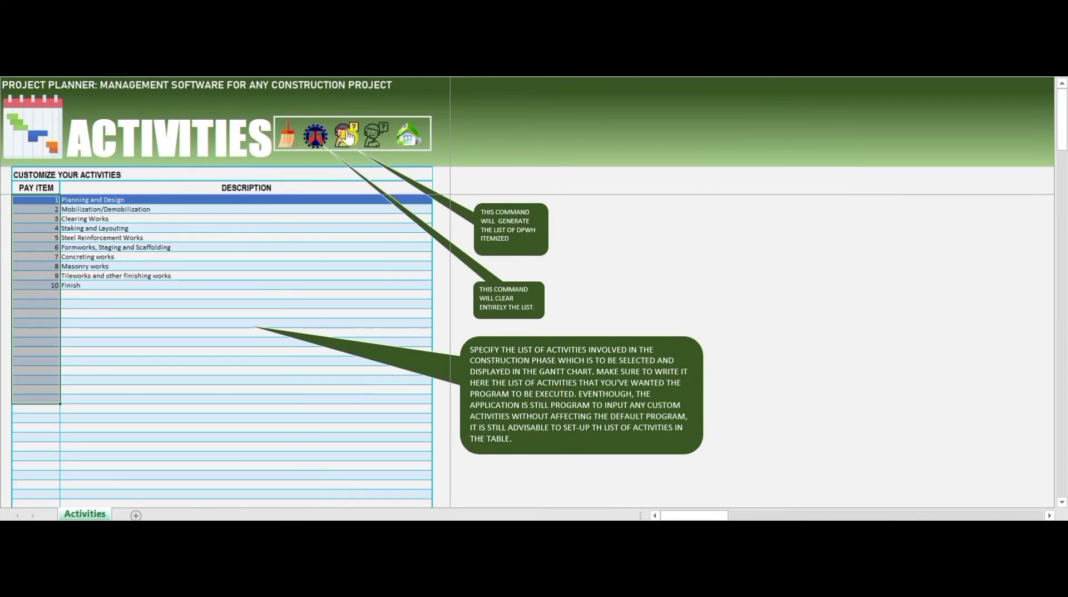
{"action": "left_click", "coordinate": [372, 136]}
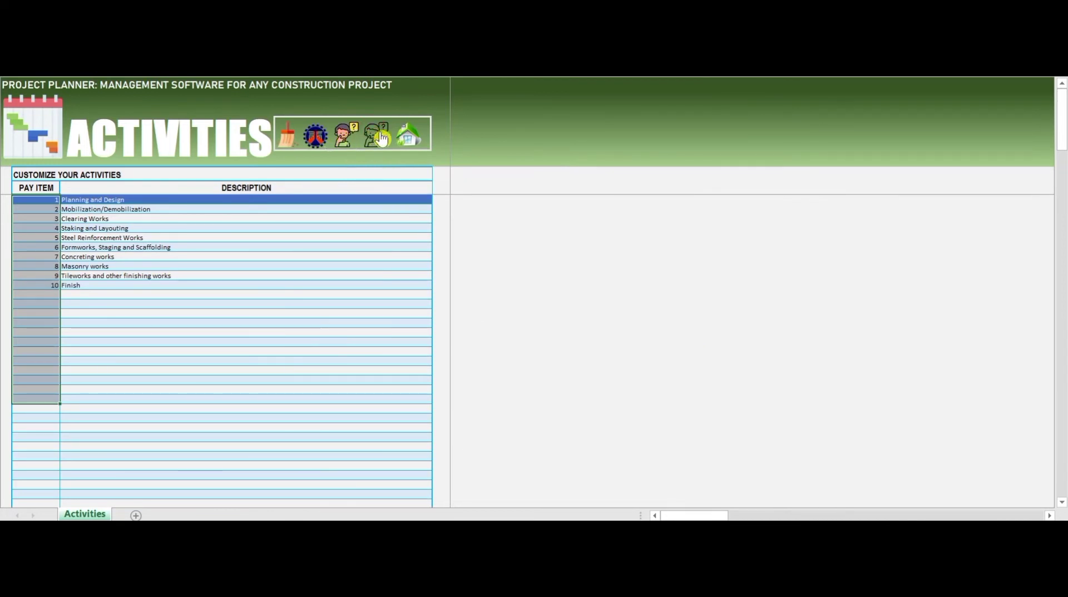
{"action": "left_click", "coordinate": [409, 138]}
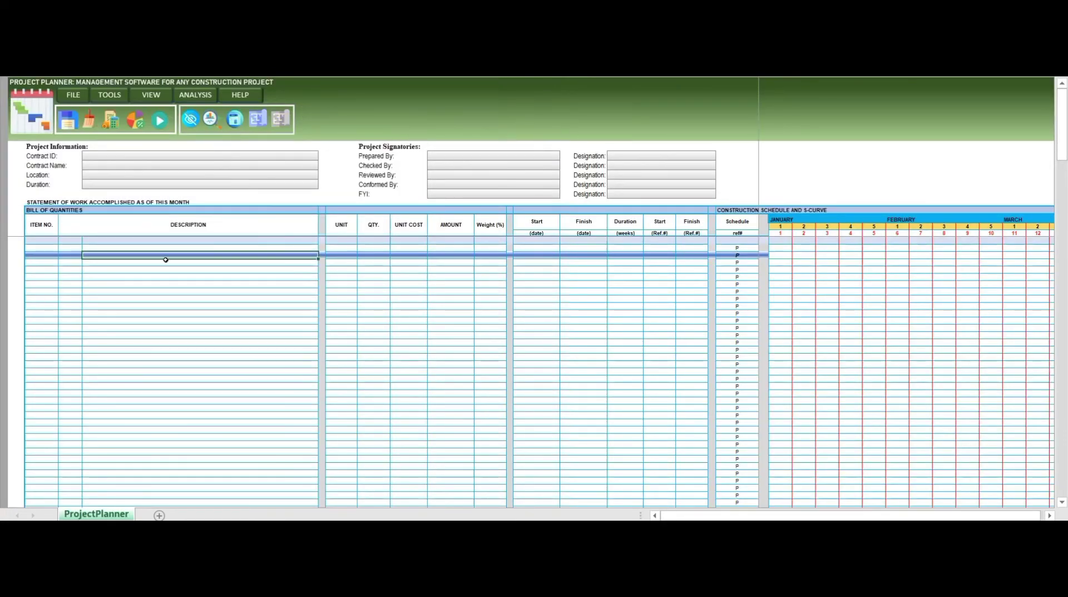
- Fill in the project's contract ID, the contract name Residential Building and the location Davao City
{"action": "left_click", "coordinate": [167, 240]}
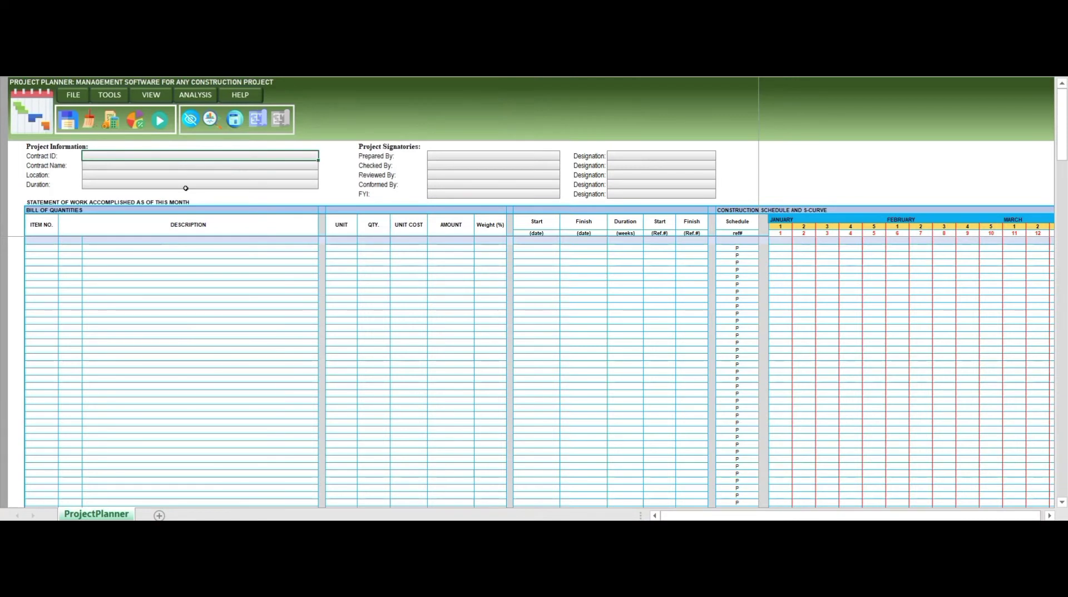
{"action": "type", "text": "1001"}
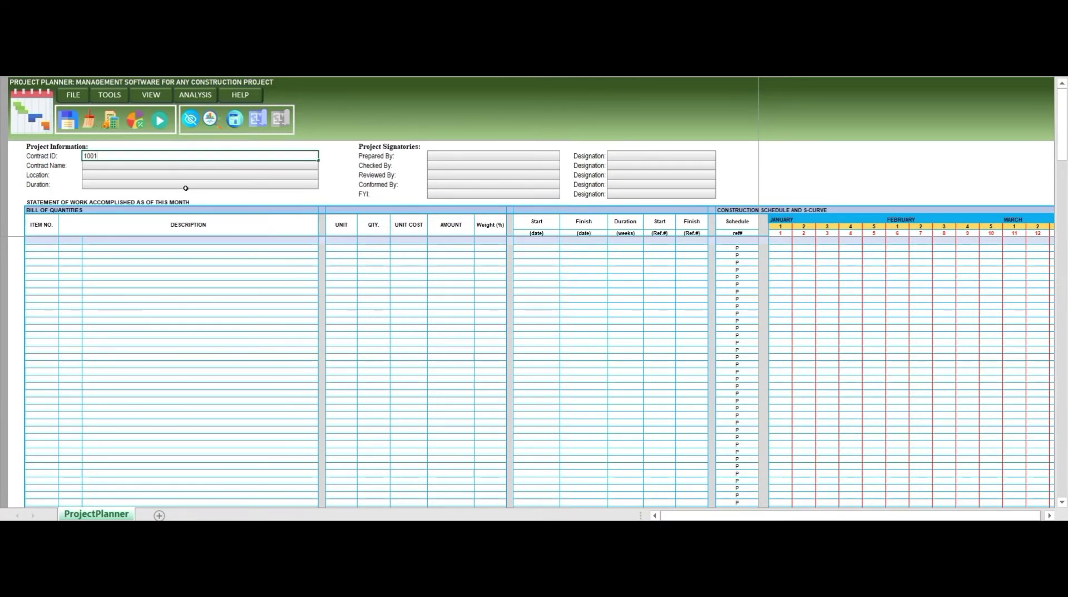
{"action": "key", "text": "Return"}
{"action": "type", "text": "Residential Building"}
{"action": "key", "text": "Return"}
{"action": "type", "text": "Davao City"}
{"action": "key", "text": "Return"}
- Enter the name of the engineer who prepared the project, with the designation Civil Engineer
{"action": "left_click", "coordinate": [454, 156]}
{"action": "type", "text": "Engr. C"}
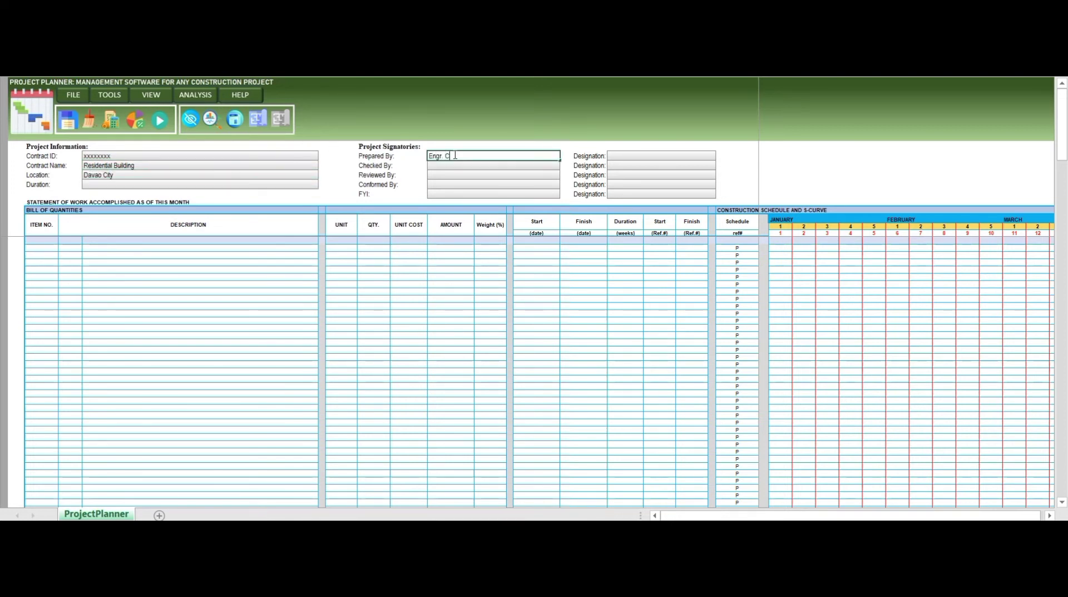
{"action": "type", "text": "alaque"}
{"action": "left_click", "coordinate": [643, 154]}
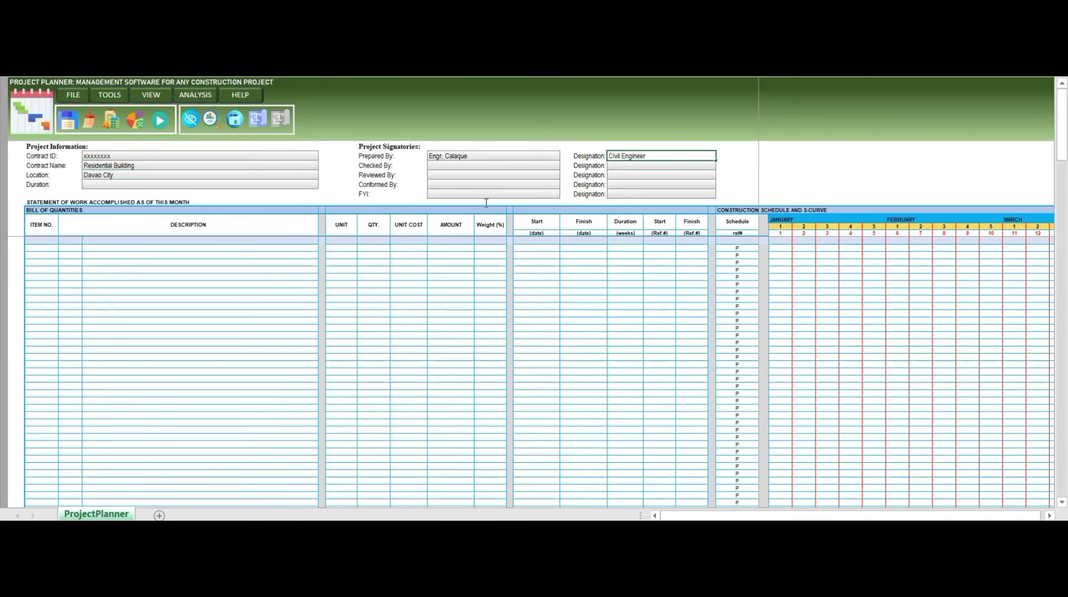
{"action": "key", "text": "Return"}
- Switch the schedule view to show only the planned activities
{"action": "left_click", "coordinate": [105, 248]}
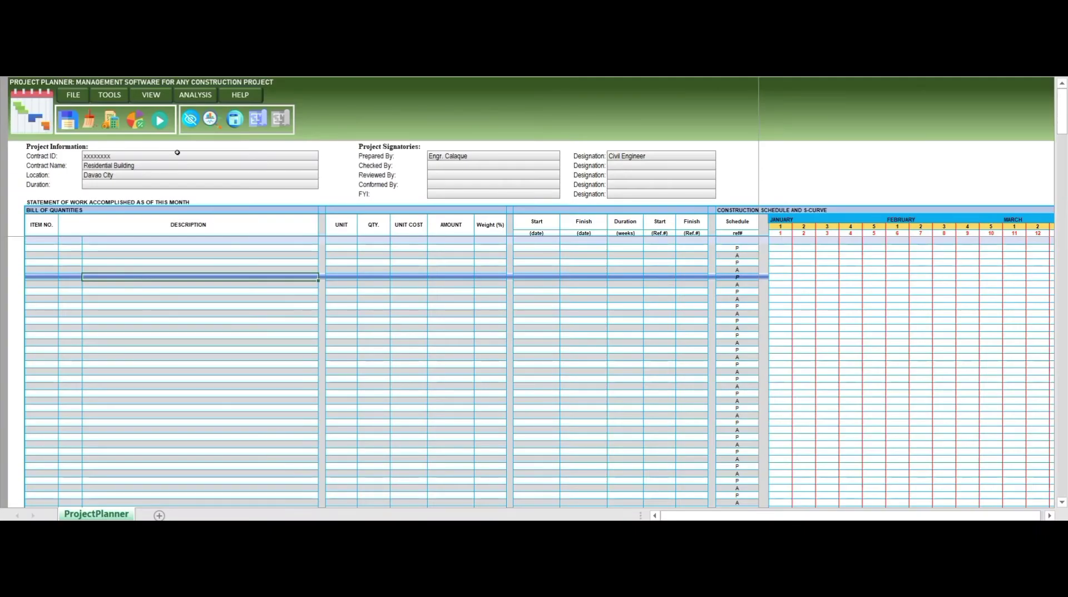
{"action": "left_click", "coordinate": [153, 100]}
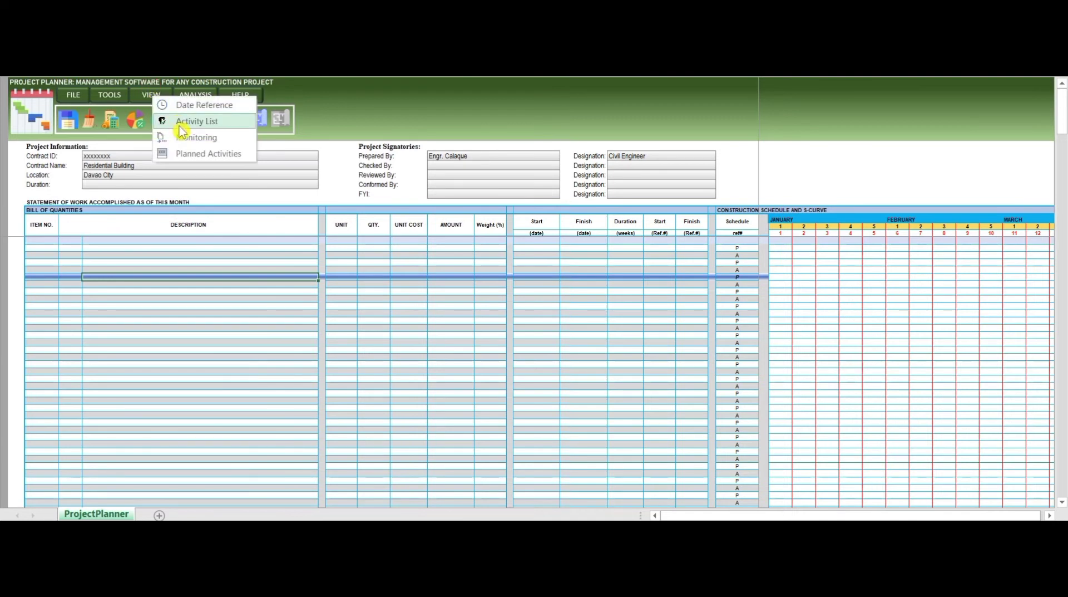
{"action": "left_click", "coordinate": [192, 156]}
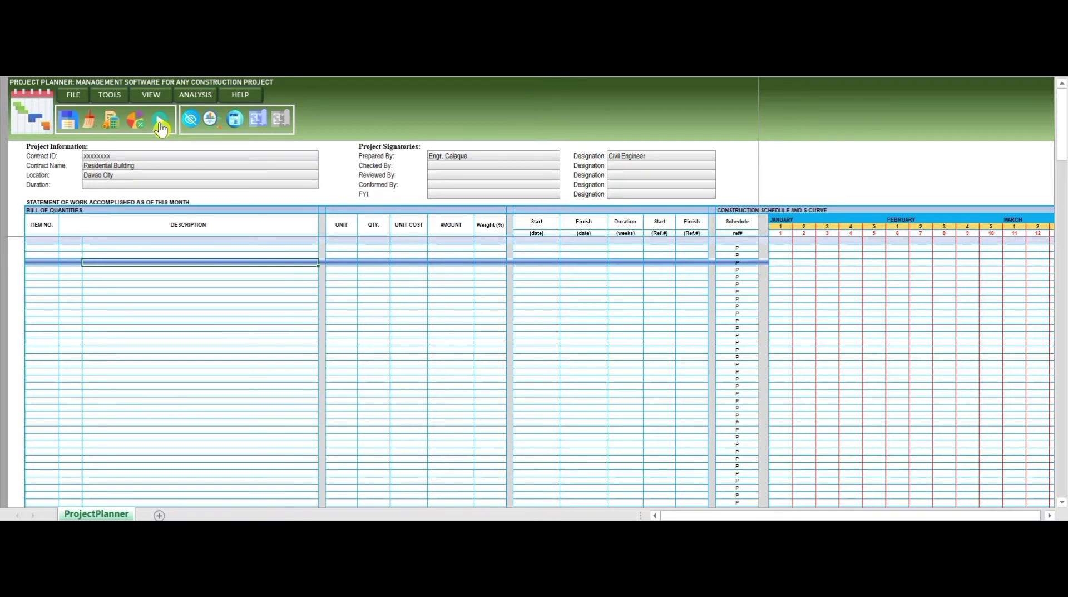
- Fill the bill of quantities with items 1 to 10 from the activity list, Planning and Design through Finish
{"action": "left_click", "coordinate": [160, 128]}
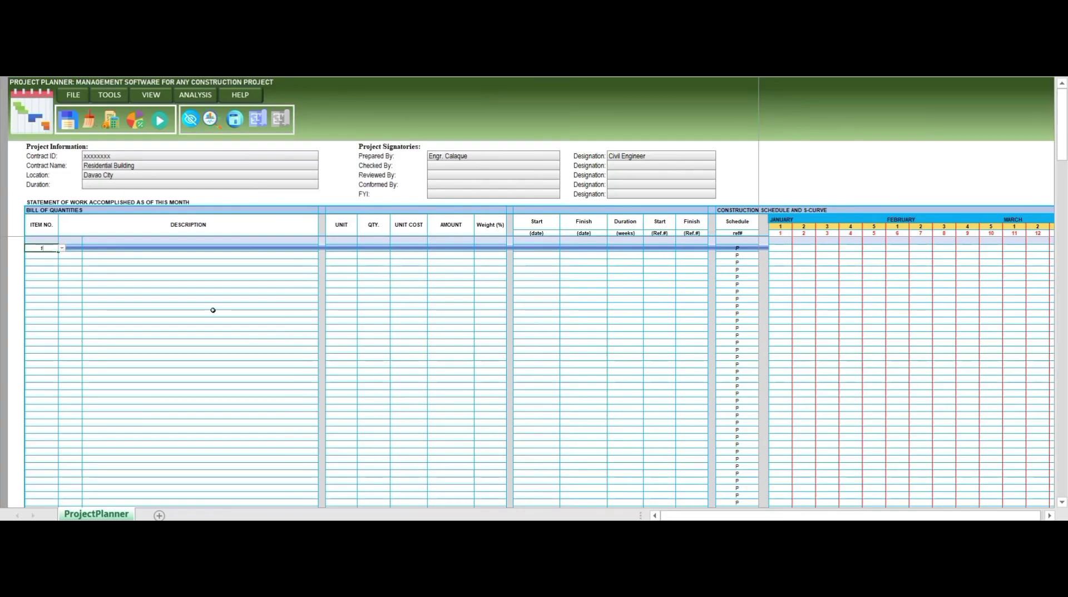
{"action": "type", "text": "Planning and Design"}
{"action": "key", "text": "Return"}
{"action": "type", "text": "Mobilization/Demobilization"}
{"action": "key", "text": "Return"}
{"action": "type", "text": "Clearing Works"}
{"action": "key", "text": "Return"}
{"action": "type", "text": "Staking and Layouting Steel Reinforcement Works Formworks, Staging and Scaffolding Concreting works Masonry works Tileworks and other finishing works"}
{"action": "key", "text": "Return"}
{"action": "type", "text": "Finish"}
{"action": "key", "text": "Return"}
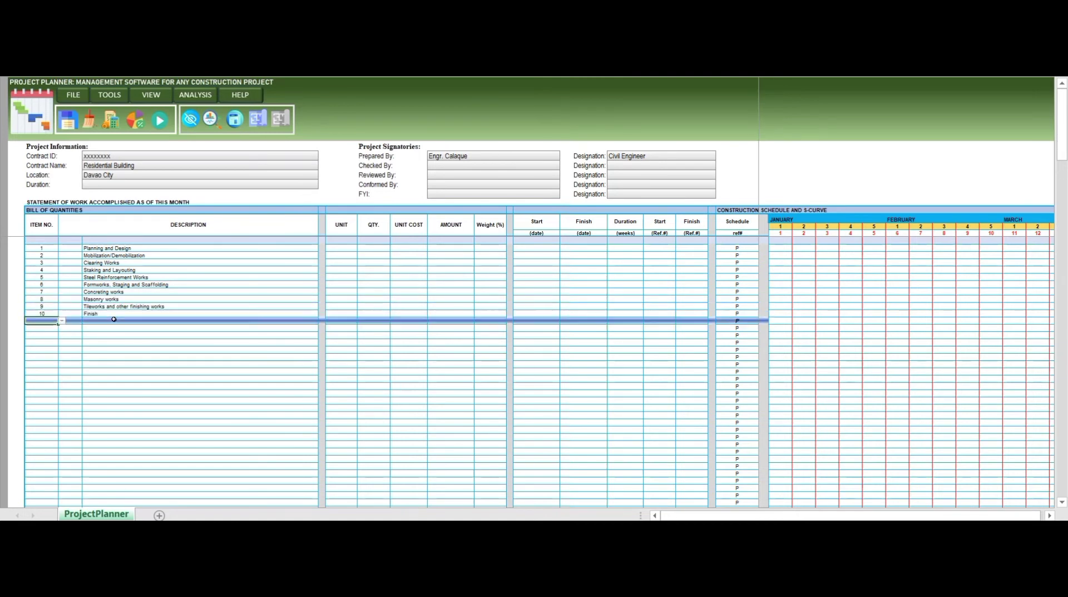
- Set the unit of all ten bill of quantities items to ea
{"action": "left_click", "coordinate": [338, 247]}
{"action": "type", "text": "ea"}
{"action": "key", "text": "Return"}
{"action": "type", "text": "ea"}
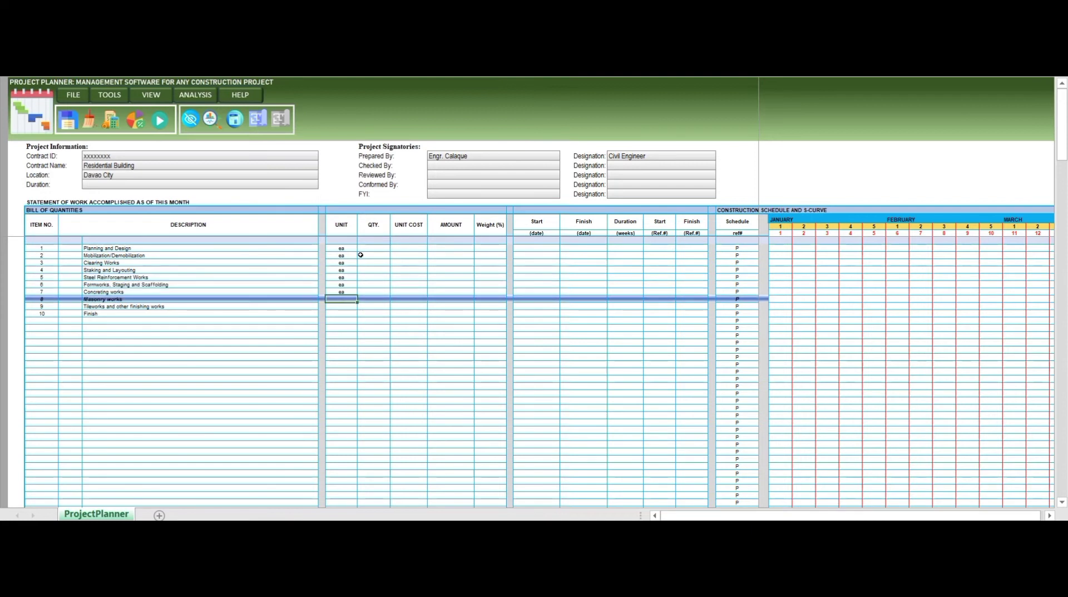
{"action": "type", "text": " ea ea ea ea ea ea ea ea"}
{"action": "key", "text": "Return"}
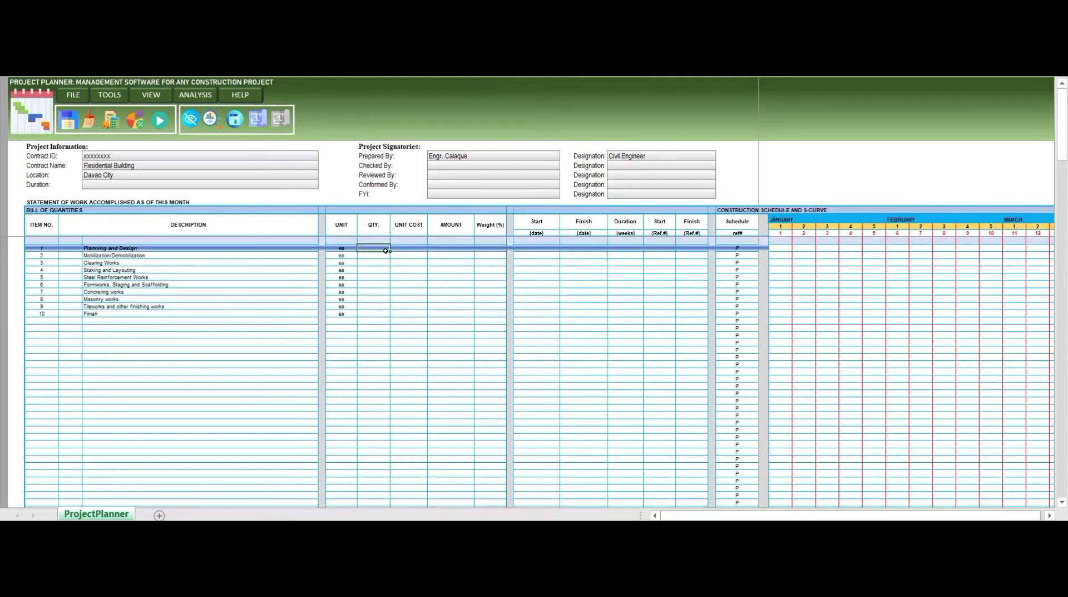
- Set the quantity of all ten bill of quantities items to 1
{"action": "type", "text": "1"}
{"action": "key", "text": "Return"}
{"action": "type", "text": "1"}
{"action": "key", "text": "Return"}
{"action": "type", "text": "1"}
{"action": "key", "text": "Return"}
{"action": "type", "text": "1"}
{"action": "key", "text": "Return"}
{"action": "key", "text": "Return"}
{"action": "type", "text": "1"}
{"action": "key", "text": "Return"}
{"action": "type", "text": "1"}
{"action": "key", "text": "Return"}
{"action": "type", "text": "1"}
{"action": "key", "text": "Return"}
{"action": "type", "text": "1"}
{"action": "key", "text": "Return"}
{"action": "type", "text": "1"}
{"action": "key", "text": "Return"}
- Set the unit costs of items 1 to 4 to 10,000, 150,000, 100,000 and 15,000
{"action": "type", "text": "10000"}
{"action": "key", "text": "Return"}
{"action": "type", "text": "150,000"}
{"action": "key", "text": "Return"}
{"action": "type", "text": "1000"}
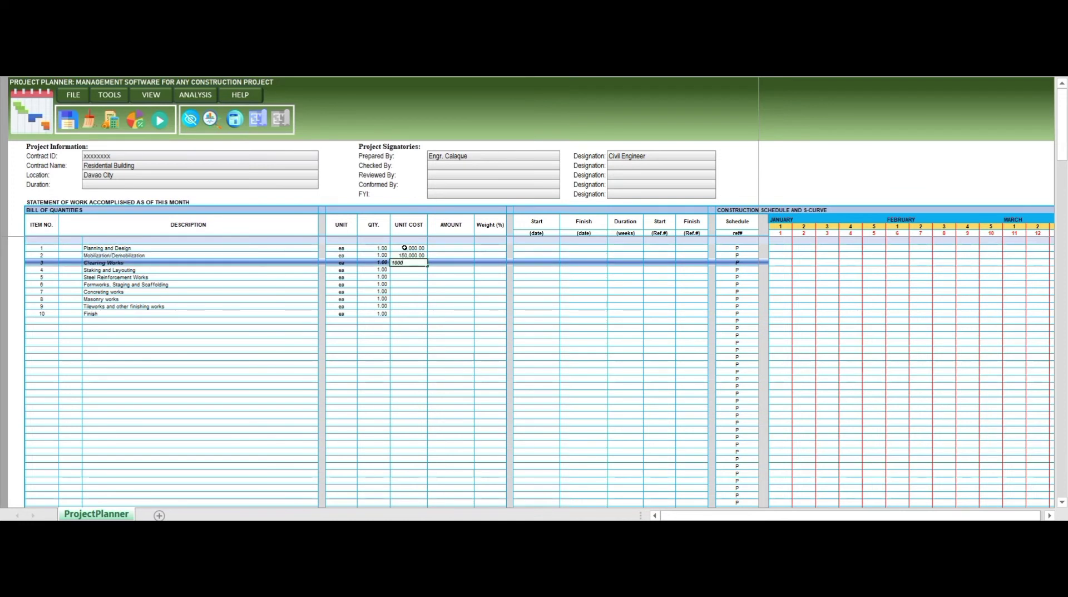
{"action": "key", "text": "Return"}
{"action": "type", "text": "150000"}
{"action": "key", "text": "Return"}
- Set the unit costs of items 5 to 10 to 2,000,000, 1,500,000, 5,000,000, 1,000,000, 500,000 and 12,000
{"action": "type", "text": "2000000"}
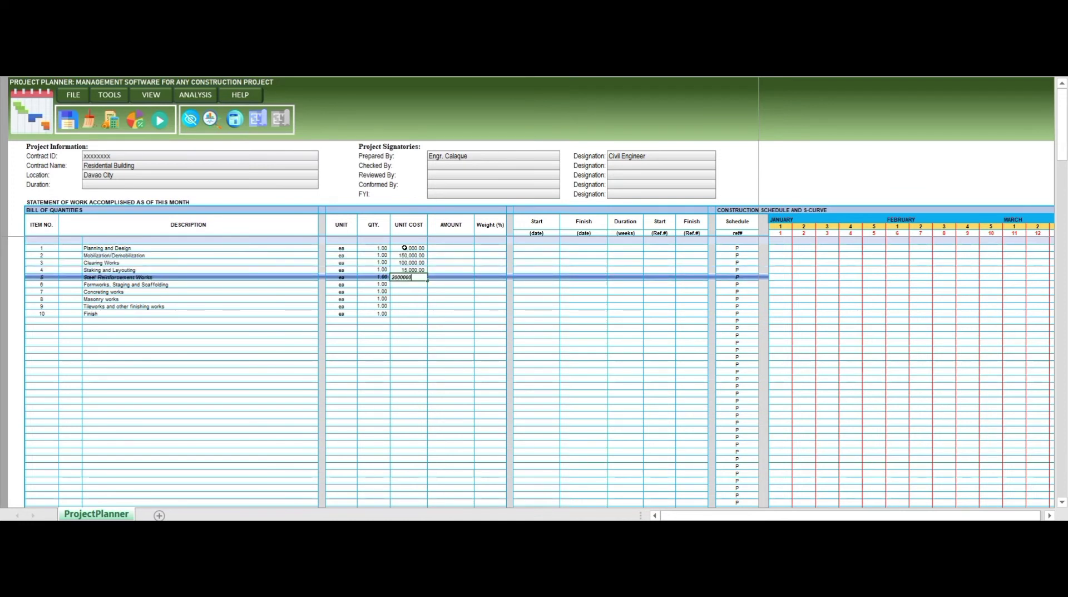
{"action": "key", "text": "Return"}
{"action": "type", "text": "1500000"}
{"action": "key", "text": "Return"}
{"action": "type", "text": "5000000"}
{"action": "key", "text": "Return"}
{"action": "type", "text": "1000000"}
{"action": "key", "text": "Return"}
{"action": "type", "text": "500000"}
{"action": "key", "text": "Return"}
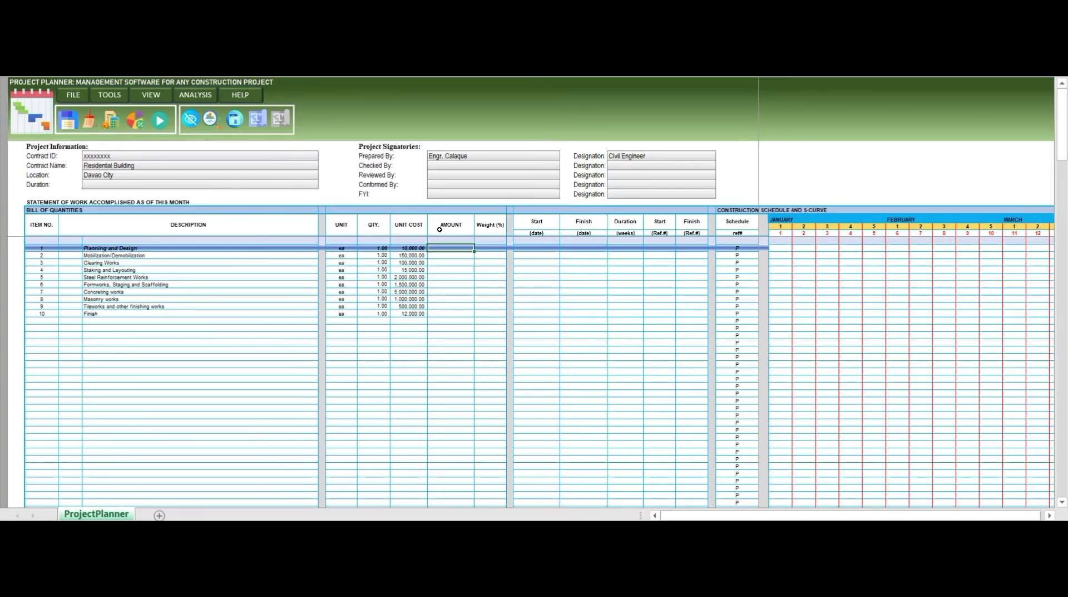
- Calculate the amount and the weight percentage for all bill of quantities items
{"action": "left_click", "coordinate": [110, 124]}
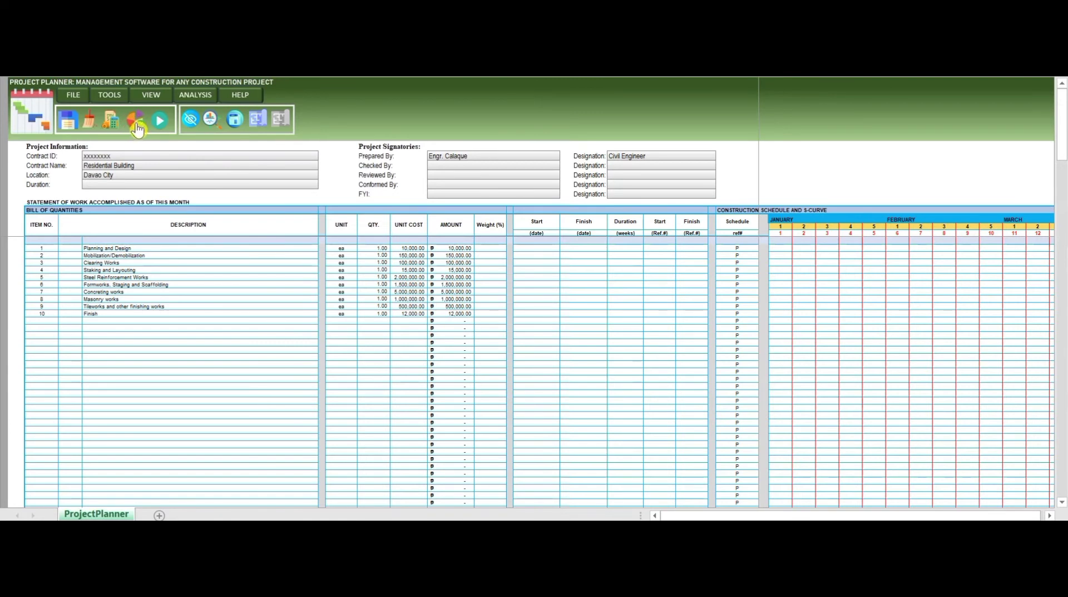
{"action": "left_click", "coordinate": [138, 129]}
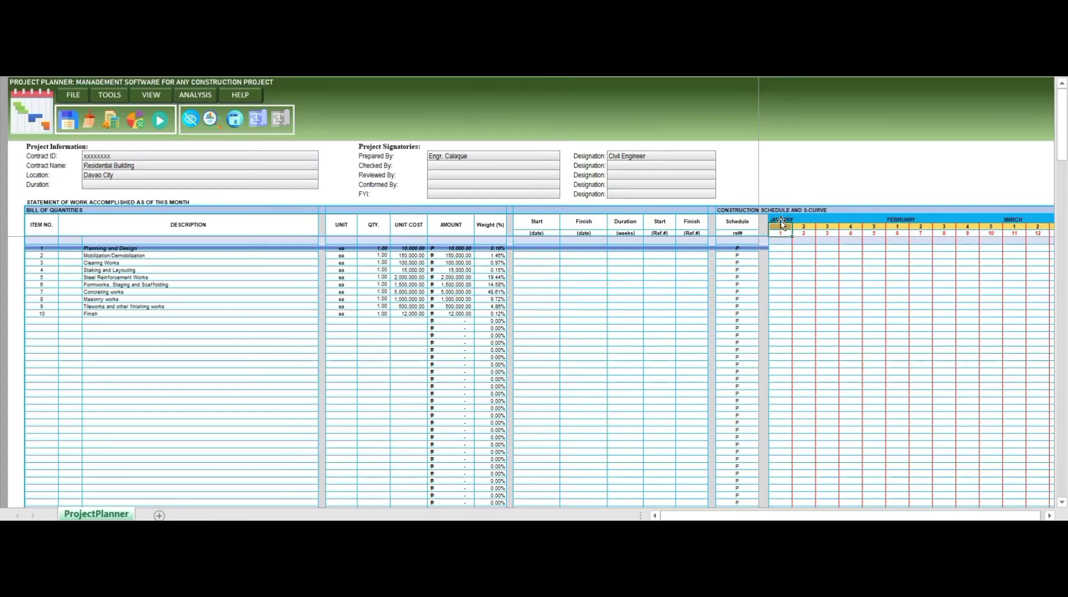
- Schedule Planning and Design with start reference 1 and finish reference 1
{"action": "left_click", "coordinate": [666, 251]}
{"action": "type", "text": "1"}
{"action": "left_click", "coordinate": [693, 247]}
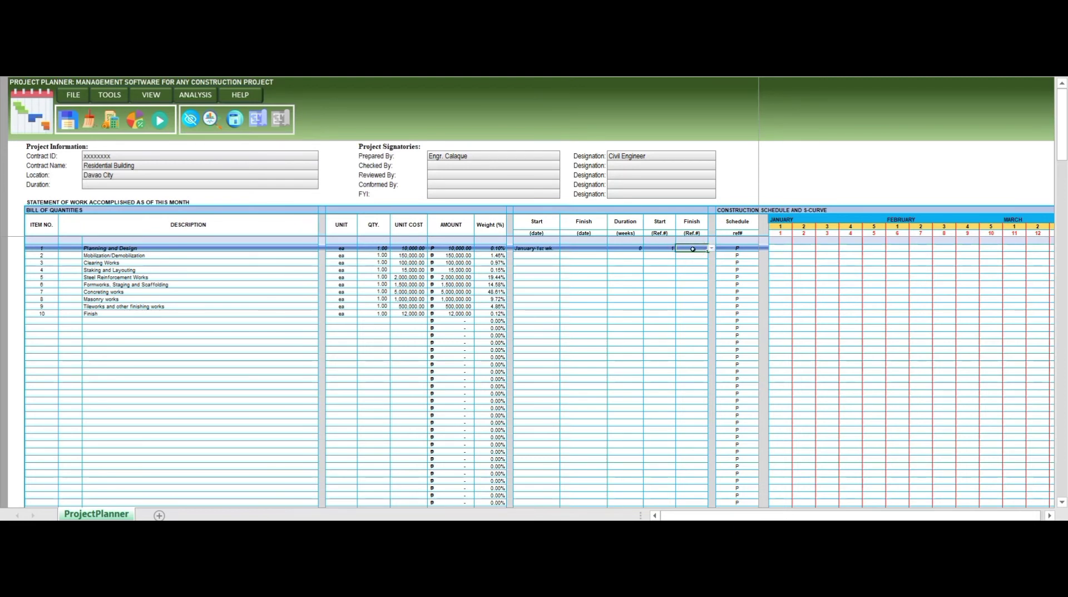
{"action": "type", "text": "1"}
- Schedule Mobilization/Demobilization with start reference 2 and finish reference 6
{"action": "left_click", "coordinate": [655, 256]}
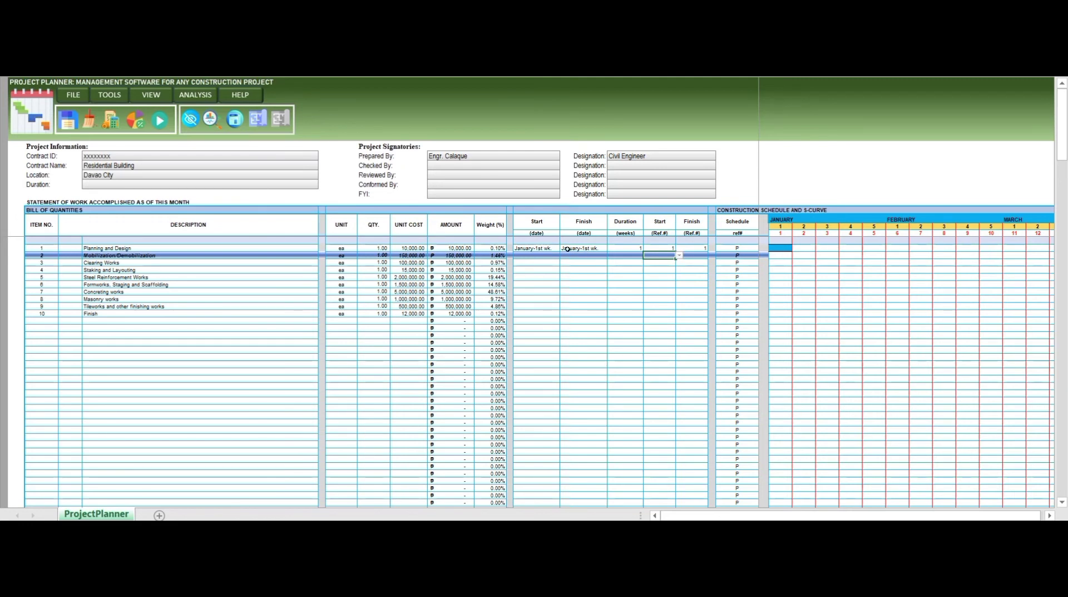
{"action": "left_click", "coordinate": [660, 255]}
{"action": "type", "text": "2"}
{"action": "left_click", "coordinate": [691, 255]}
{"action": "type", "text": "6"}
{"action": "key", "text": "Return"}
- Schedule Clearing Works from reference 4 to 10 and Staking and Layouting from reference 7 to 12
{"action": "left_click", "coordinate": [665, 263]}
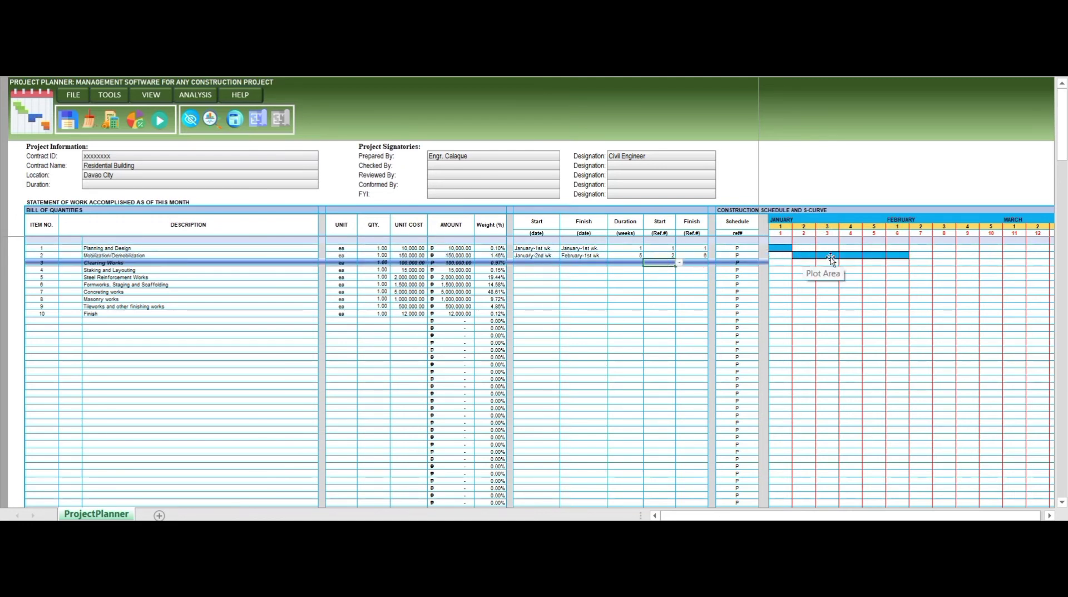
{"action": "type", "text": "4"}
{"action": "key", "text": "Tab"}
{"action": "type", "text": "10"}
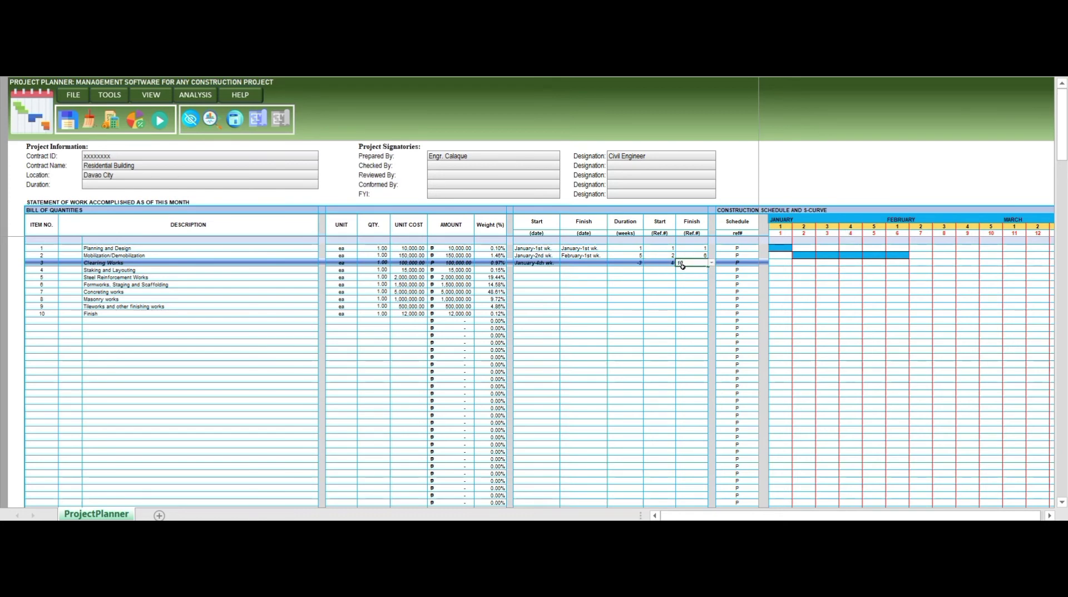
{"action": "key", "text": "Return"}
{"action": "type", "text": "7"}
{"action": "key", "text": "Tab"}
{"action": "type", "text": "12"}
{"action": "key", "text": "Return"}
- Schedule Steel Reinforcement Works from reference 4 to 6 and Formworks, Staging and Scaffolding from reference 11 to 12
{"action": "type", "text": "4"}
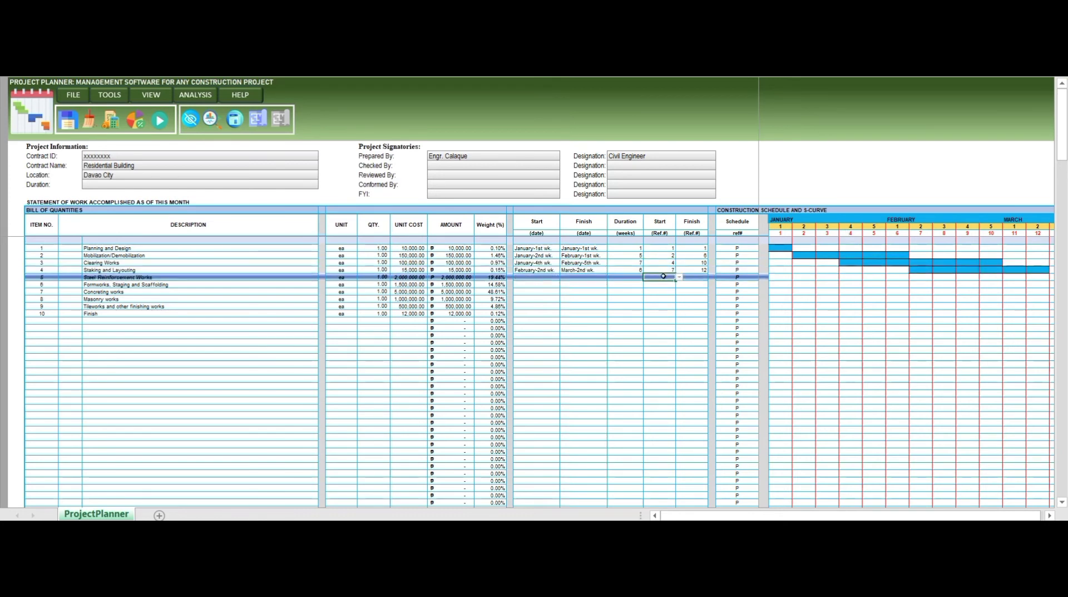
{"action": "key", "text": "Tab"}
{"action": "type", "text": "6"}
{"action": "key", "text": "Return"}
{"action": "type", "text": "11"}
{"action": "key", "text": "Return"}
- Schedule Concreting works from reference 5 to 8 and Masonry works from reference 8 to 10
{"action": "type", "text": "5"}
{"action": "key", "text": "Tab"}
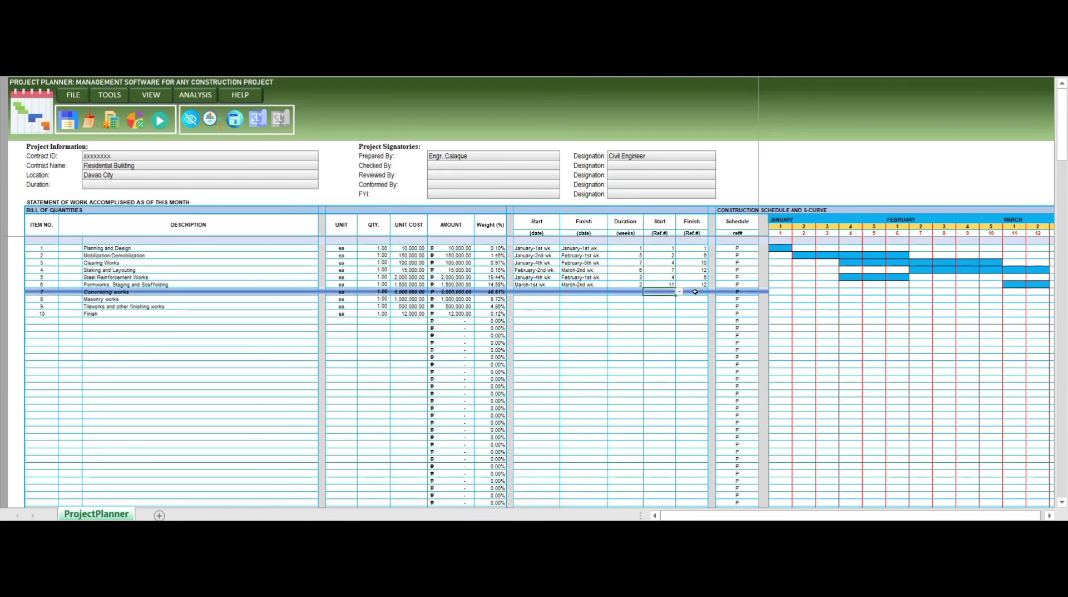
{"action": "type", "text": "8"}
{"action": "key", "text": "Return"}
{"action": "type", "text": "8"}
{"action": "key", "text": "Return"}
{"action": "type", "text": "10"}
{"action": "key", "text": "Return"}
- Schedule Tileworks and other finishing works from reference 11 to 12, and Finish with start and finish reference 13
{"action": "type", "text": "11"}
{"action": "key", "text": "Return"}
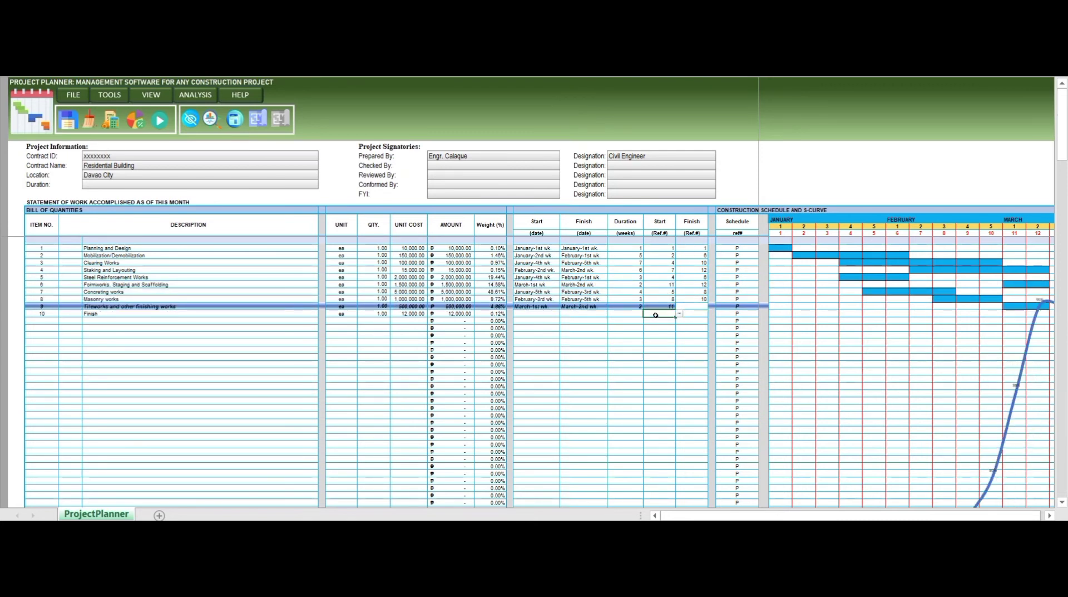
{"action": "type", "text": "13"}
{"action": "key", "text": "Tab"}
{"action": "type", "text": "13"}
{"action": "scroll", "coordinate": [981, 233], "scroll_direction": "right", "scroll_amount": 3}
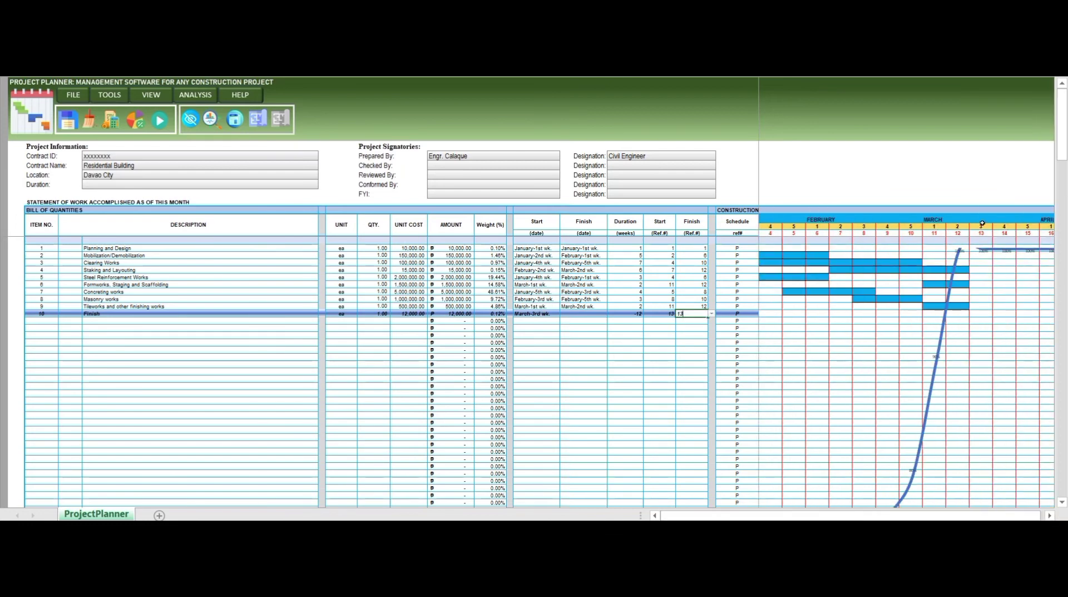
{"action": "key", "text": "Return"}
- Set the number of activities in the display layout's rows to 10 and assign it
{"action": "left_click", "coordinate": [247, 261]}
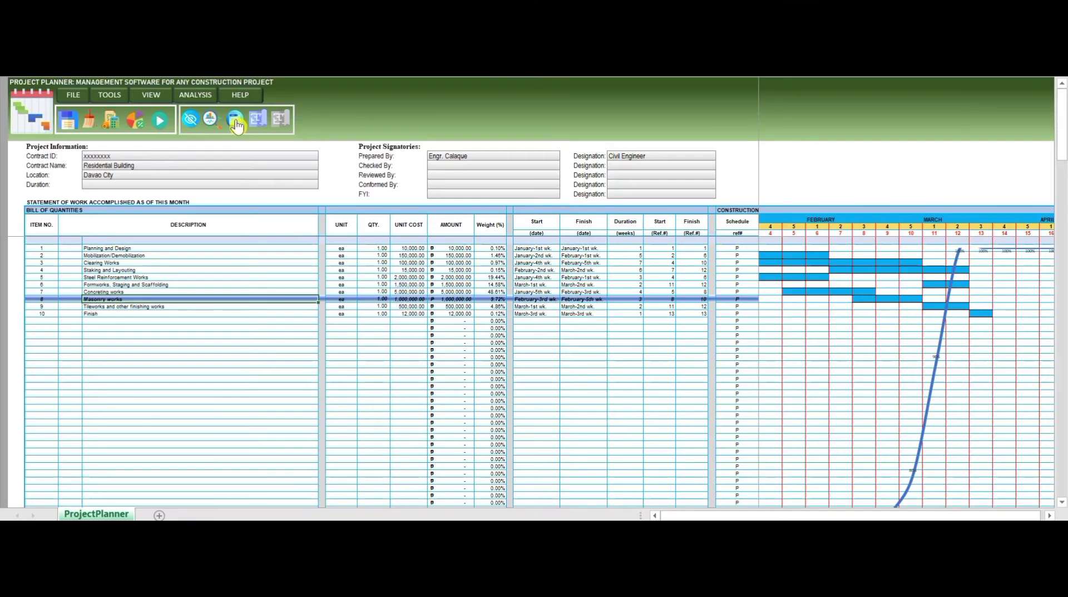
{"action": "left_click", "coordinate": [236, 120]}
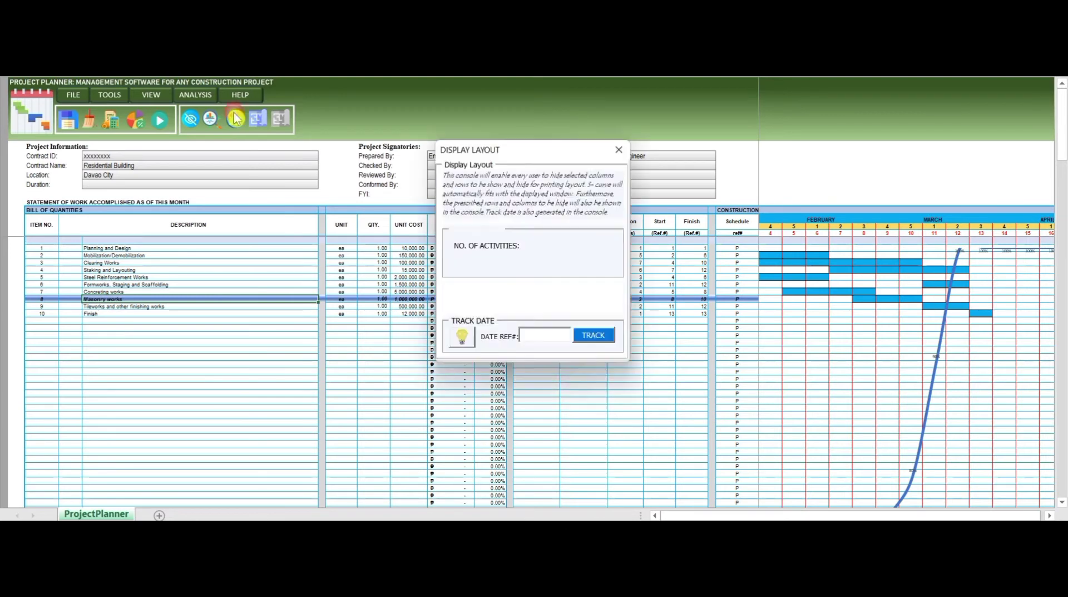
{"action": "mouse_move", "coordinate": [535, 152]}
{"action": "left_mouse_down"}
{"action": "mouse_move", "coordinate": [672, 120]}
{"action": "mouse_move", "coordinate": [533, 137]}
{"action": "left_mouse_up"}
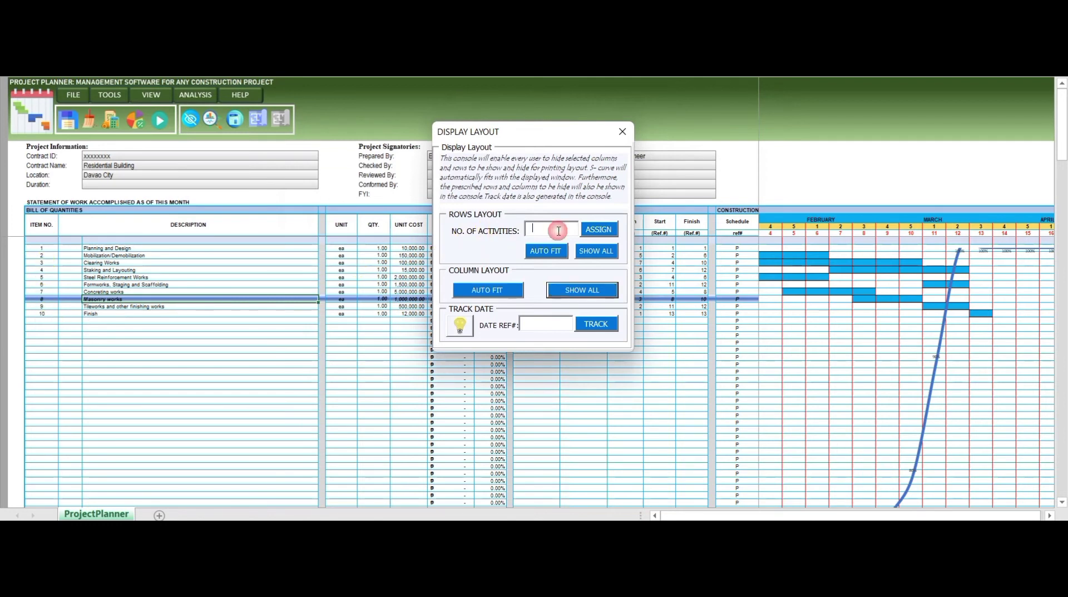
{"action": "left_click", "coordinate": [600, 232]}
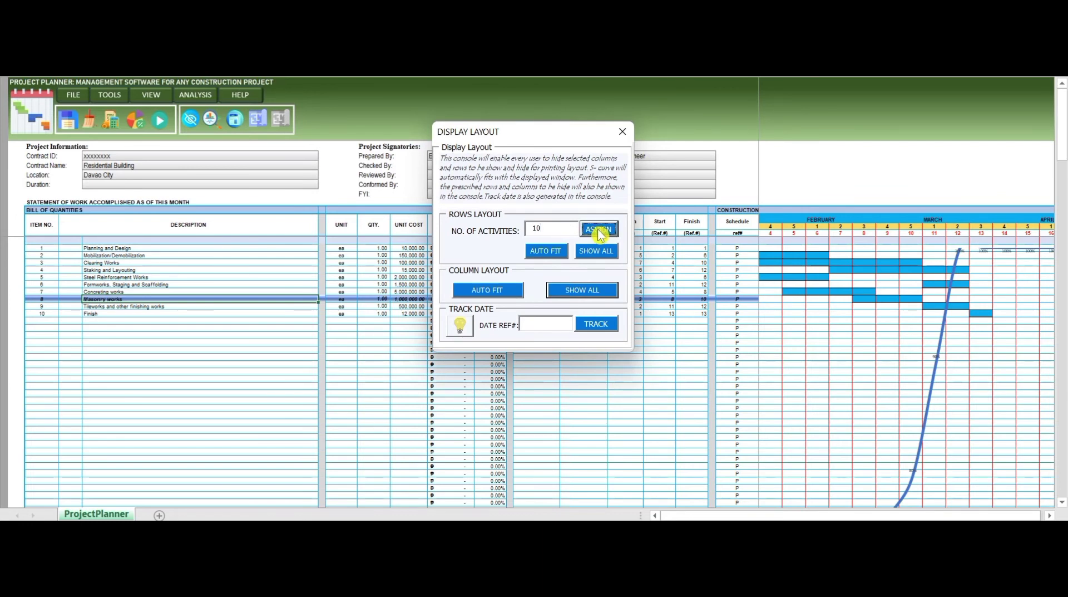
- Auto-fit the display layout's rows to the assigned activities and close the layout settings
{"action": "left_click", "coordinate": [550, 253]}
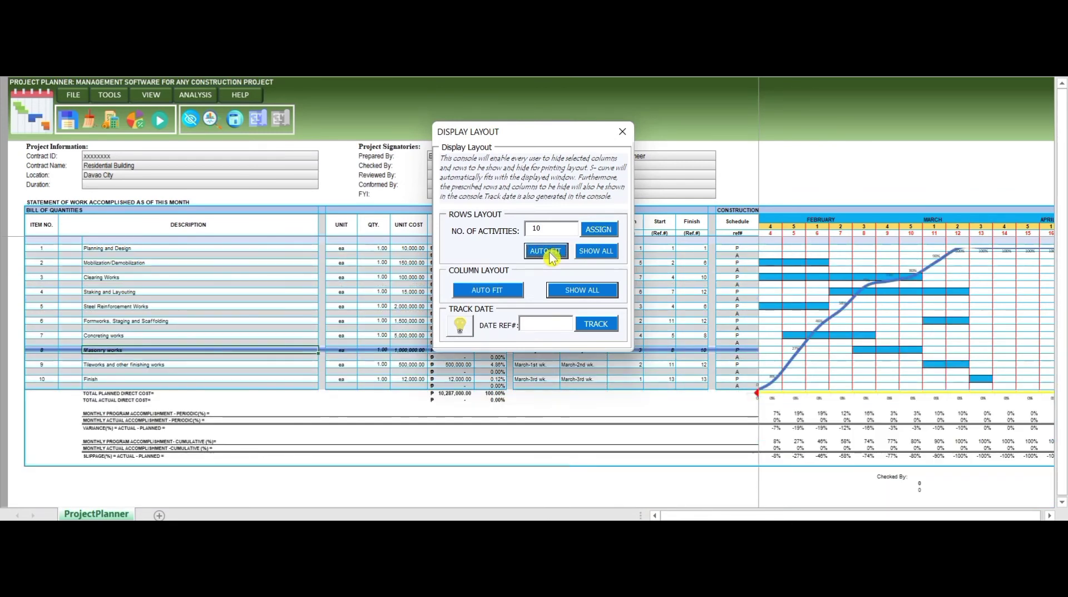
{"action": "left_click", "coordinate": [623, 134]}
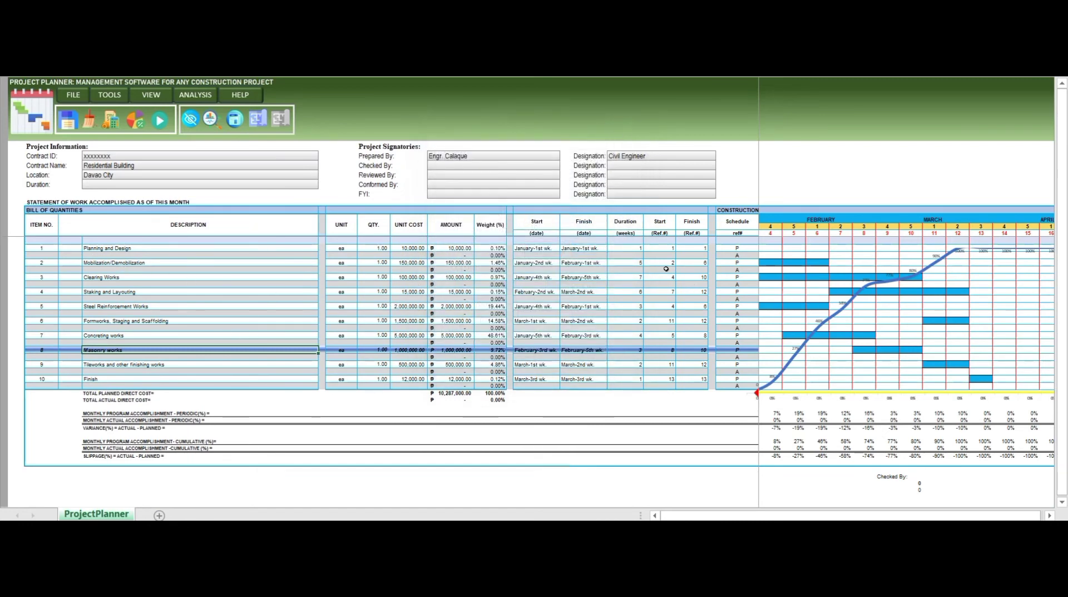
{"action": "left_click", "coordinate": [303, 256]}
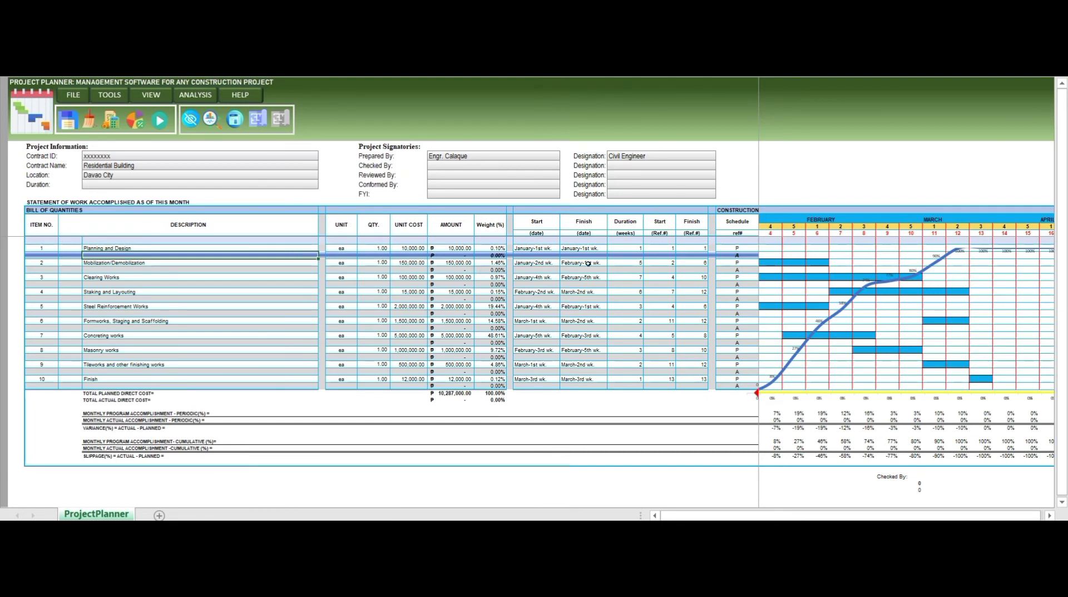
{"action": "left_click", "coordinate": [657, 256]}
{"action": "left_click", "coordinate": [695, 257]}
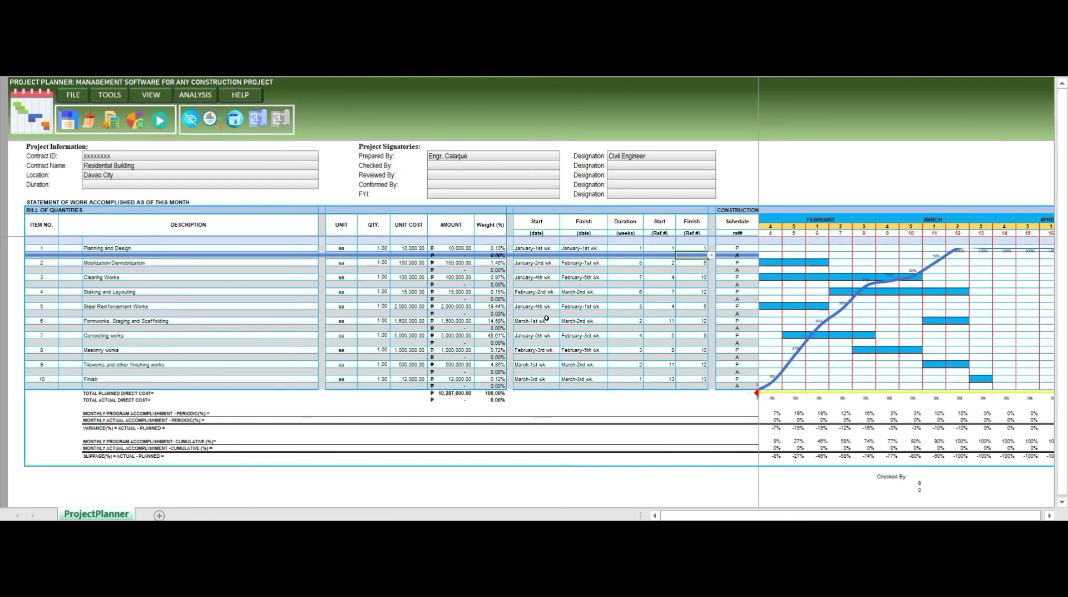
{"action": "left_click", "coordinate": [638, 271]}
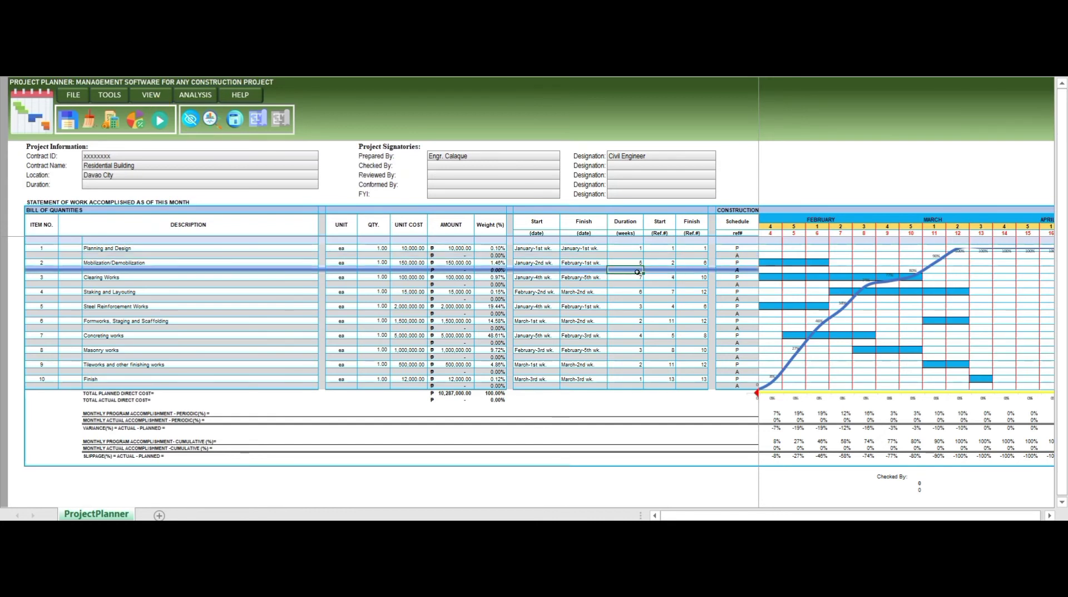
{"action": "left_click", "coordinate": [622, 255]}
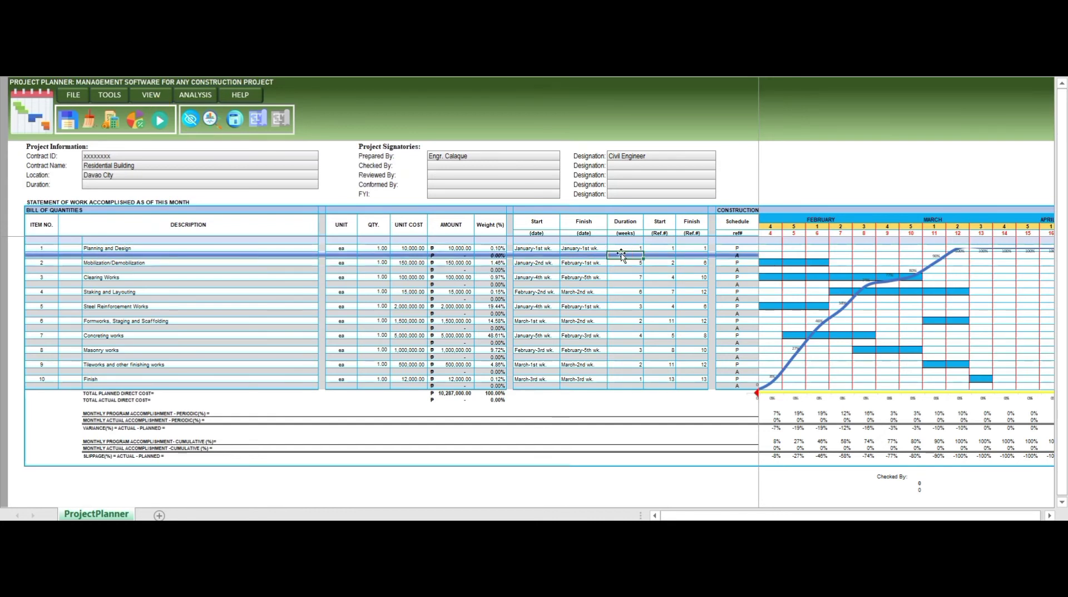
- Hide the unused schedule columns after reference 13 and check the Gantt chart from January to March
{"action": "left_click_drag", "start_coordinate": [815, 519], "coordinate": [657, 515]}
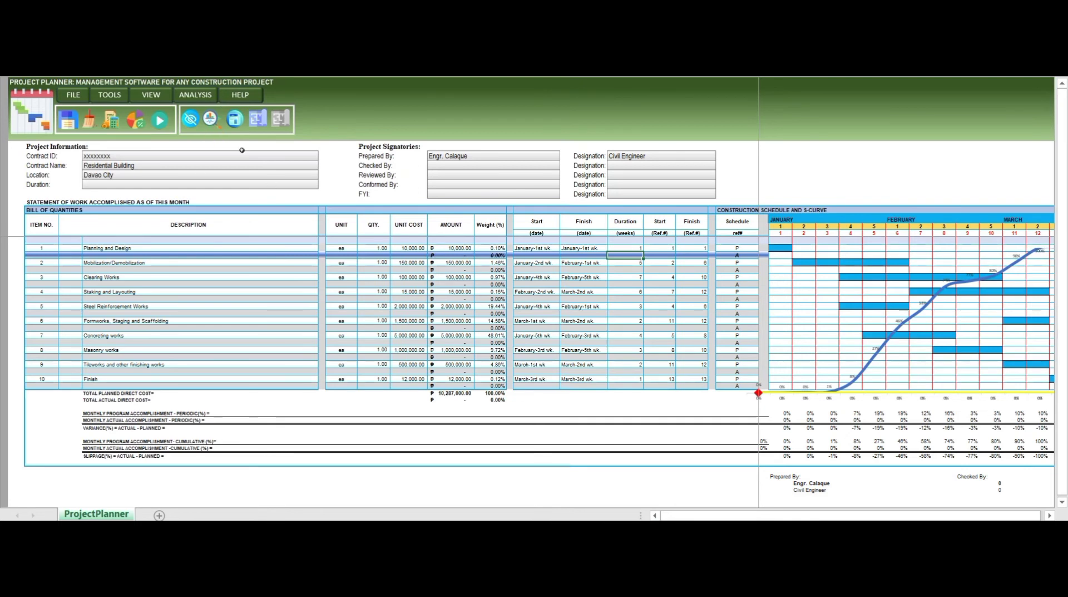
{"action": "left_click", "coordinate": [191, 123]}
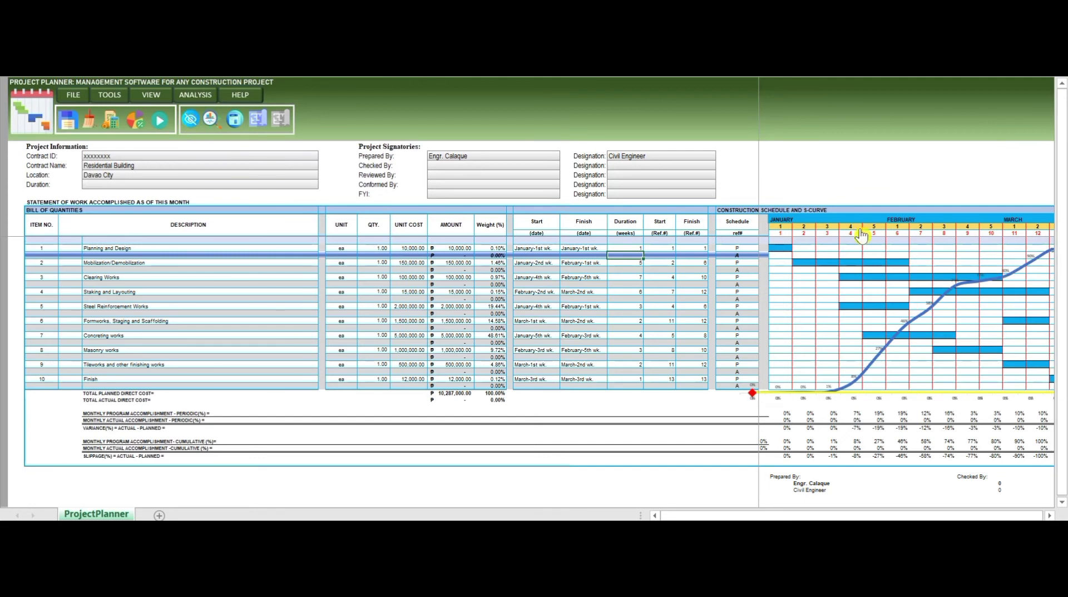
{"action": "left_click_drag", "start_coordinate": [996, 516], "coordinate": [1013, 516]}
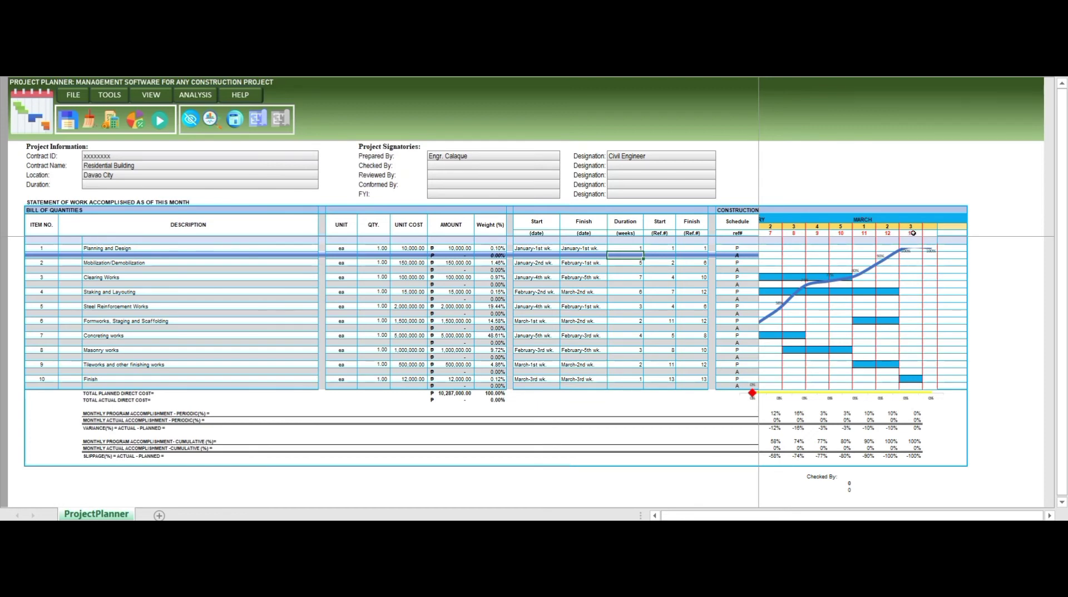
{"action": "scroll", "coordinate": [890, 379], "scroll_direction": "right", "scroll_amount": 3}
{"action": "scroll", "coordinate": [891, 378], "scroll_direction": "left", "scroll_amount": 3}
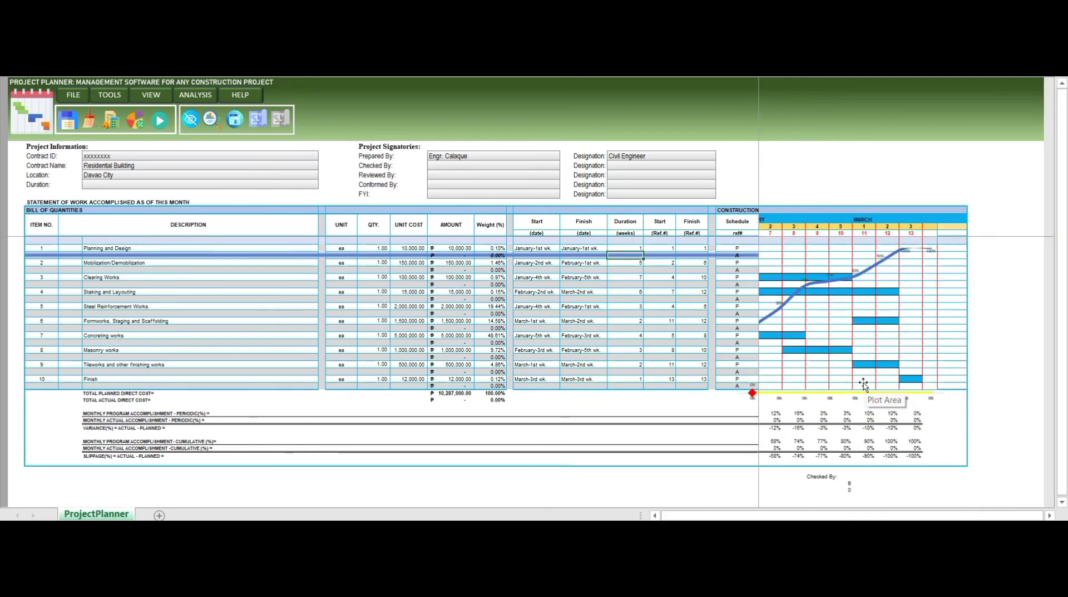
{"action": "scroll", "coordinate": [892, 239], "scroll_direction": "right", "scroll_amount": 10}
{"action": "scroll", "coordinate": [892, 239], "scroll_direction": "left", "scroll_amount": 10}
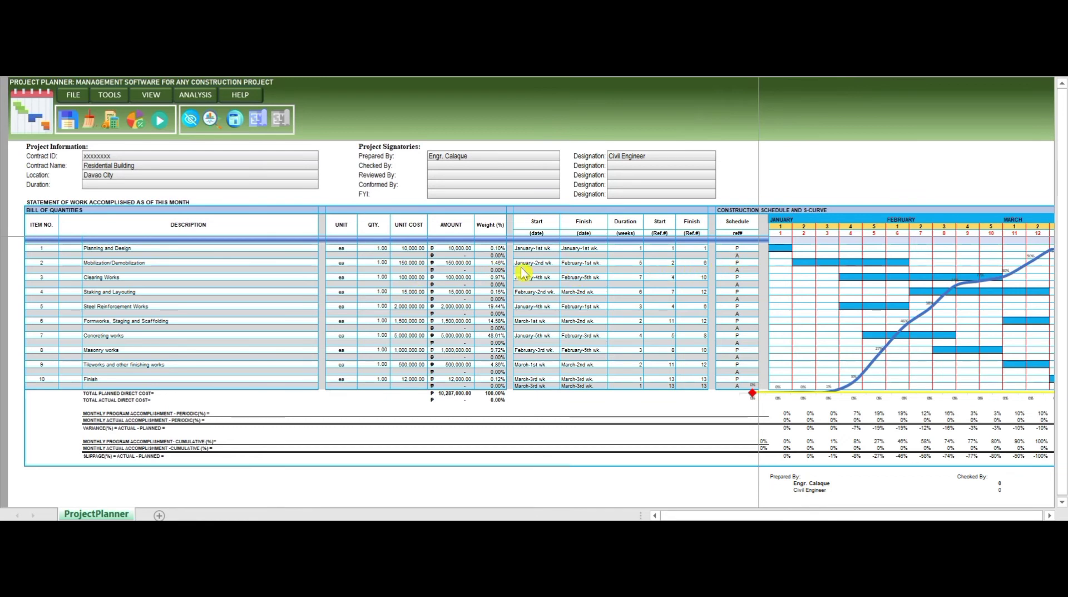
- Enter actual unit costs of 10,000 for Planning and Design, 150,000 for Mobilization/Demobilization and 100,000 for Clearing Works
{"action": "left_click", "coordinate": [410, 255]}
{"action": "left_click", "coordinate": [377, 256]}
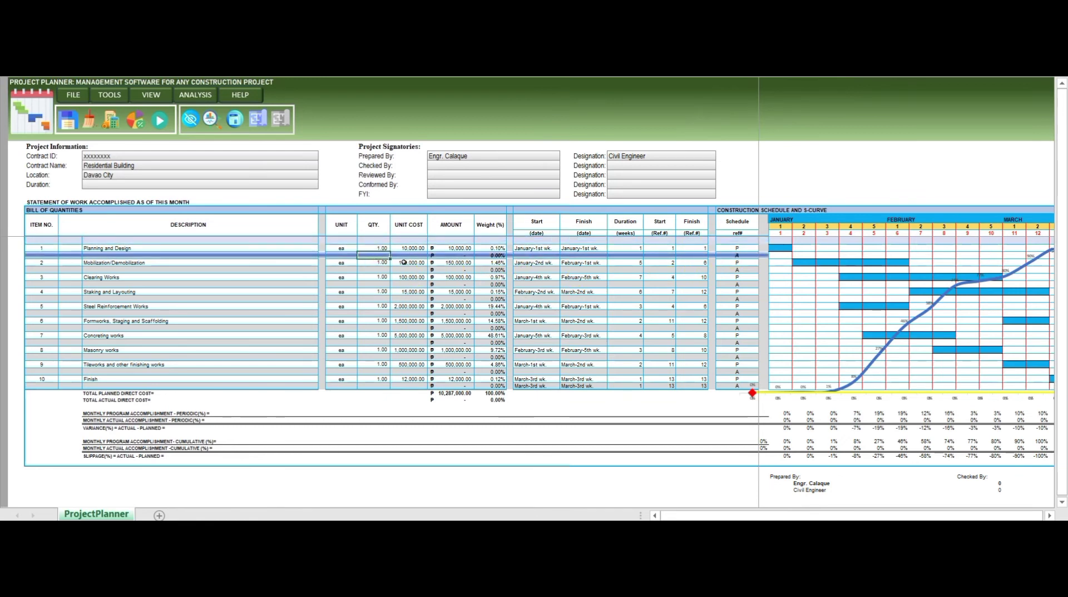
{"action": "left_click", "coordinate": [410, 255]}
{"action": "type", "text": "10"}
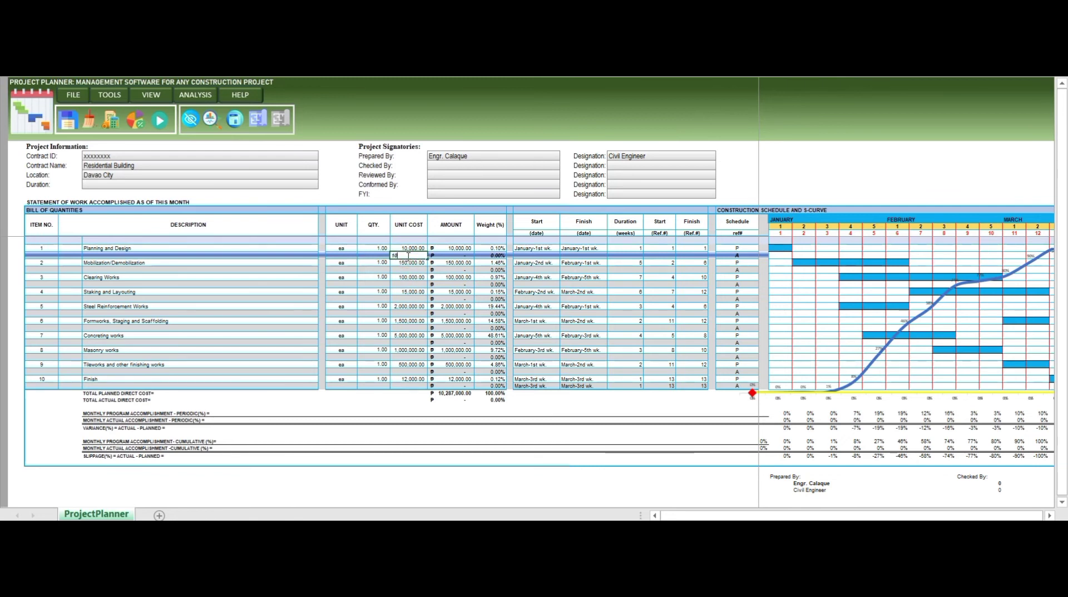
{"action": "type", "text": ",000"}
{"action": "left_click", "coordinate": [405, 269]}
{"action": "type", "text": "150000"}
{"action": "left_click", "coordinate": [406, 284]}
{"action": "type", "text": "100000"}
- Enter actual unit costs of 15,000 for Staking and Layouting, 2,000,000 for Steel Reinforcement Works and 1,500,000 for Formworks, Staging and Scaffolding
{"action": "left_click", "coordinate": [406, 299]}
{"action": "type", "text": "15000"}
{"action": "left_click", "coordinate": [405, 313]}
{"action": "type", "text": "2000000"}
{"action": "left_click", "coordinate": [405, 328]}
{"action": "type", "text": "15000"}
- Enter actual unit costs of 5,000,000 for Concreting works, 1,000,000 for Masonry works, 500,000 for Tileworks and other finishing works, and 12,000 for Finish
{"action": "left_click", "coordinate": [407, 342]}
{"action": "type", "text": "5000000"}
{"action": "left_click", "coordinate": [407, 357]}
{"action": "type", "text": "1000000"}
{"action": "left_click", "coordinate": [407, 371]}
{"action": "type", "text": "500000"}
{"action": "left_click", "coordinate": [411, 386]}
{"action": "type", "text": "1200"}
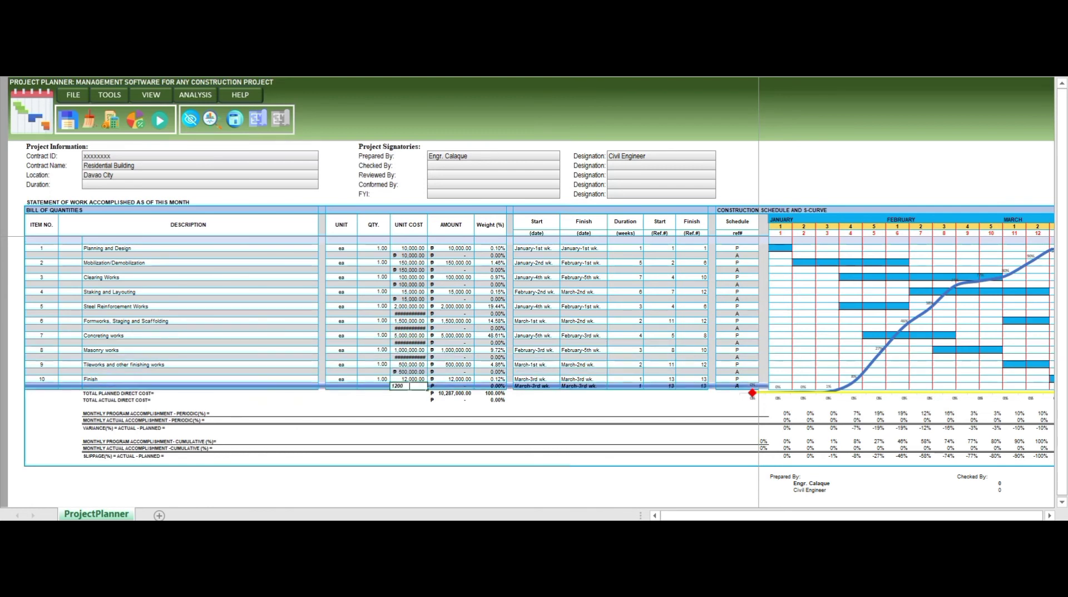
- Record actual quantity 1 for Planning and Design at start and finish reference 1, and for Mobilization/Demobilization from reference 2 to 6
{"action": "left_click", "coordinate": [381, 254]}
{"action": "type", "text": "1"}
{"action": "left_click", "coordinate": [693, 256]}
{"action": "type", "text": "1"}
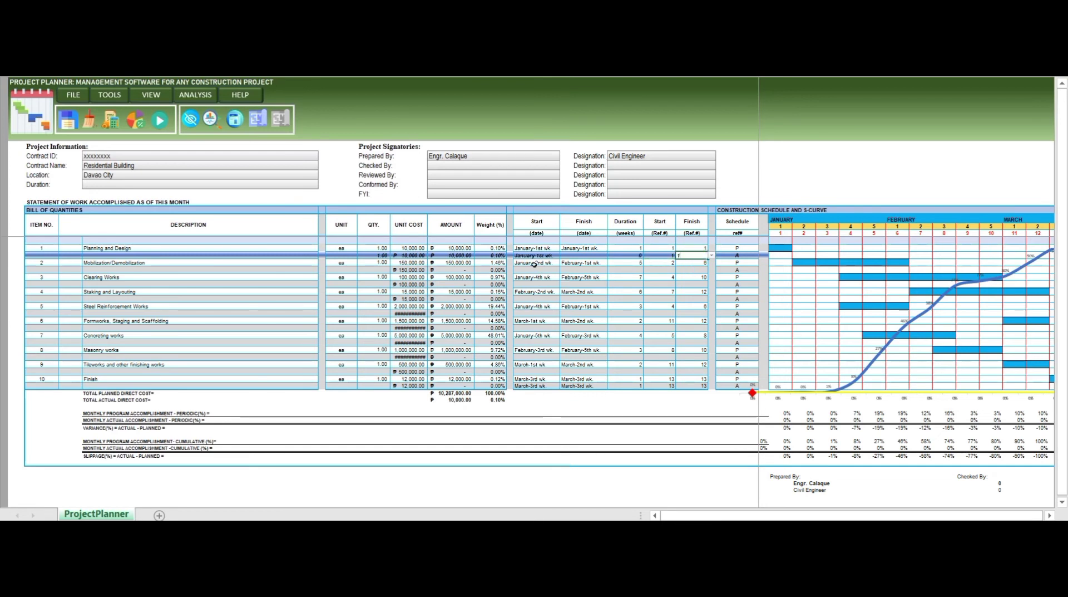
{"action": "left_click", "coordinate": [670, 267]}
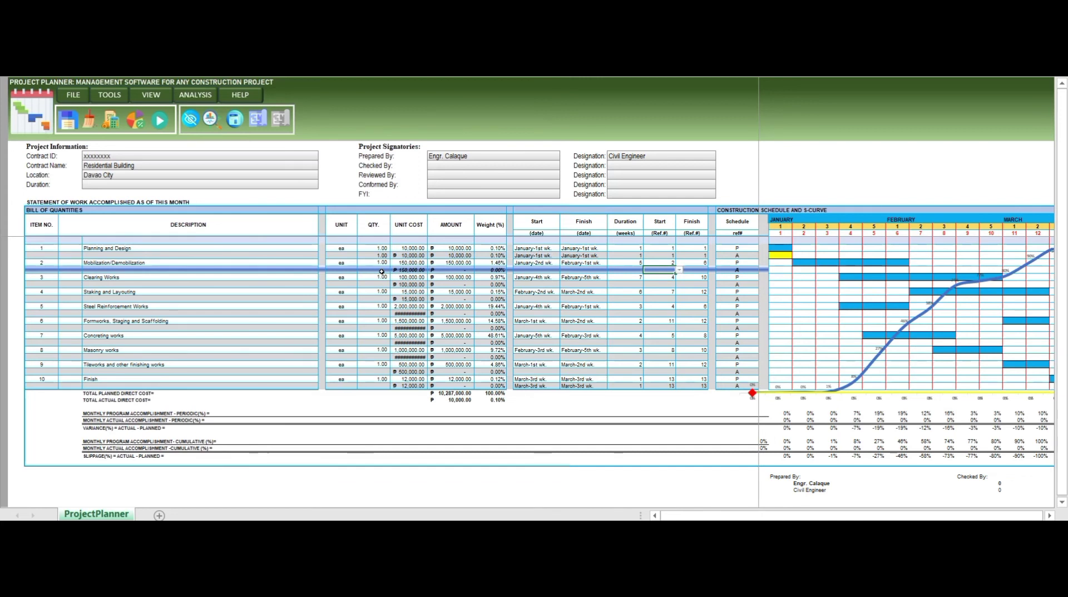
{"action": "left_click", "coordinate": [382, 270]}
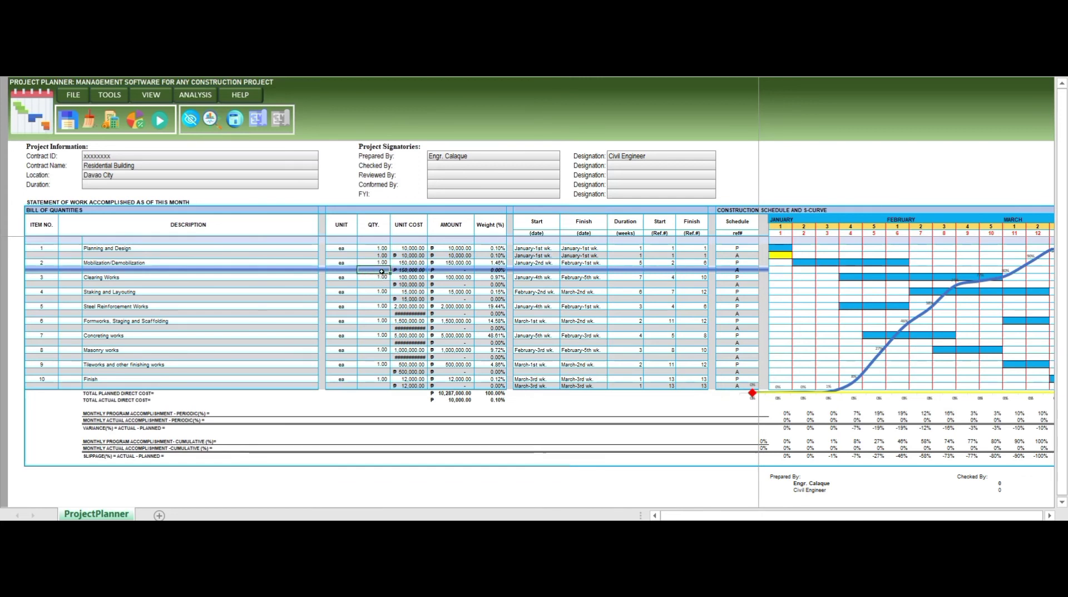
{"action": "type", "text": "1"}
{"action": "key", "text": "Return"}
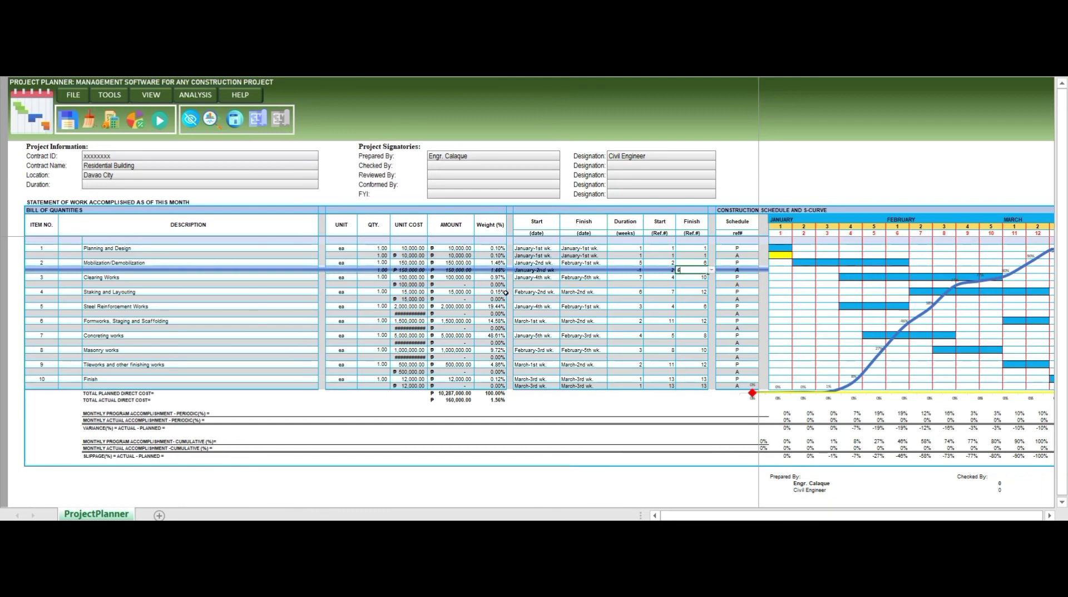
- Record actual quantity 1 for Clearing Works from reference 4 to 10 and for Staking and Layouting from reference 7 to 12
{"action": "type", "text": "1"}
{"action": "key", "text": "Return"}
{"action": "type", "text": "1"}
{"action": "key", "text": "Return"}
- Record actual quantity 0.5 for Steel Reinforcement Works at reference 4 only, and 0.67 for Formworks, Staging and Scaffolding at reference 11 only
{"action": "type", "text": "0.5"}
{"action": "left_click", "coordinate": [664, 314]}
{"action": "type", "text": "4"}
{"action": "key", "text": "Return"}
{"action": "left_click", "coordinate": [376, 328]}
{"action": "type", "text": "0.67"}
{"action": "left_click", "coordinate": [667, 329]}
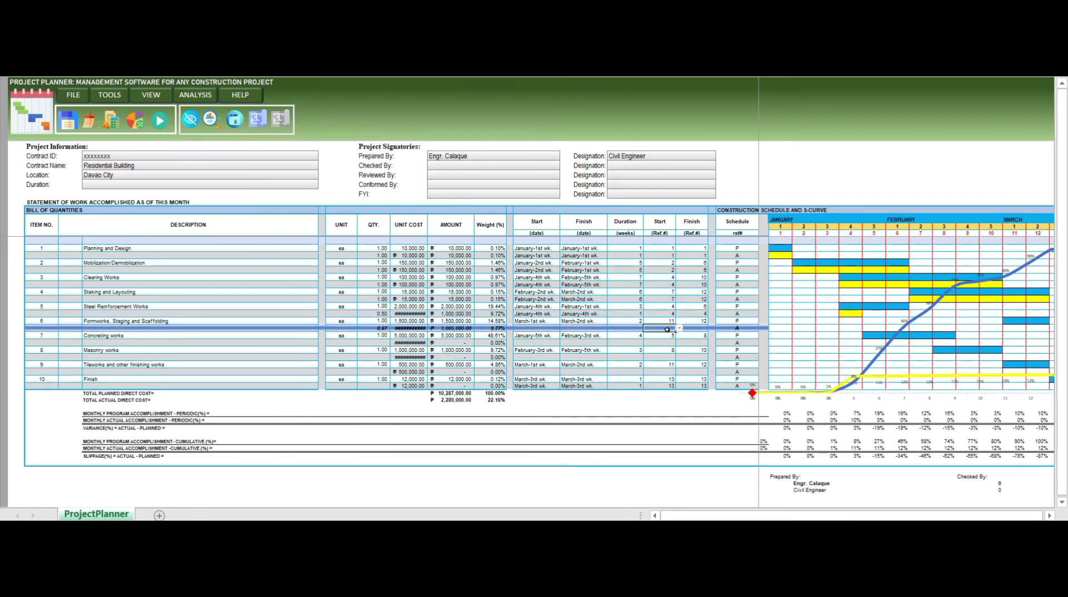
{"action": "type", "text": "11"}
{"action": "key", "text": "Return"}
- Record actual quantity 0.6 for Concreting works from reference 5 to 6 and 0.2 for Masonry works from reference 8 to 9
{"action": "left_click", "coordinate": [376, 342]}
{"action": "type", "text": "0.6"}
{"action": "left_click", "coordinate": [667, 342]}
{"action": "type", "text": "5"}
{"action": "key", "text": "Return"}
{"action": "left_click", "coordinate": [375, 357]}
{"action": "type", "text": "0.2"}
{"action": "left_click", "coordinate": [665, 357]}
{"action": "type", "text": "8"}
{"action": "key", "text": "Return"}
- Record actual quantity 0.02 for Tileworks and other finishing works at start and finish reference 11, and quantity 0.01 for Finish
{"action": "left_click", "coordinate": [376, 371]}
{"action": "type", "text": "0.02"}
{"action": "left_click", "coordinate": [374, 385]}
{"action": "type", "text": "0.01"}
{"action": "left_click", "coordinate": [667, 371]}
{"action": "type", "text": "11"}
{"action": "key", "text": "Tab"}
- Track the project at date reference 7 through the display layout settings and review the highlighted period
{"action": "left_click_drag", "start_coordinate": [828, 516], "coordinate": [829, 517]}
{"action": "left_click", "coordinate": [919, 228]}
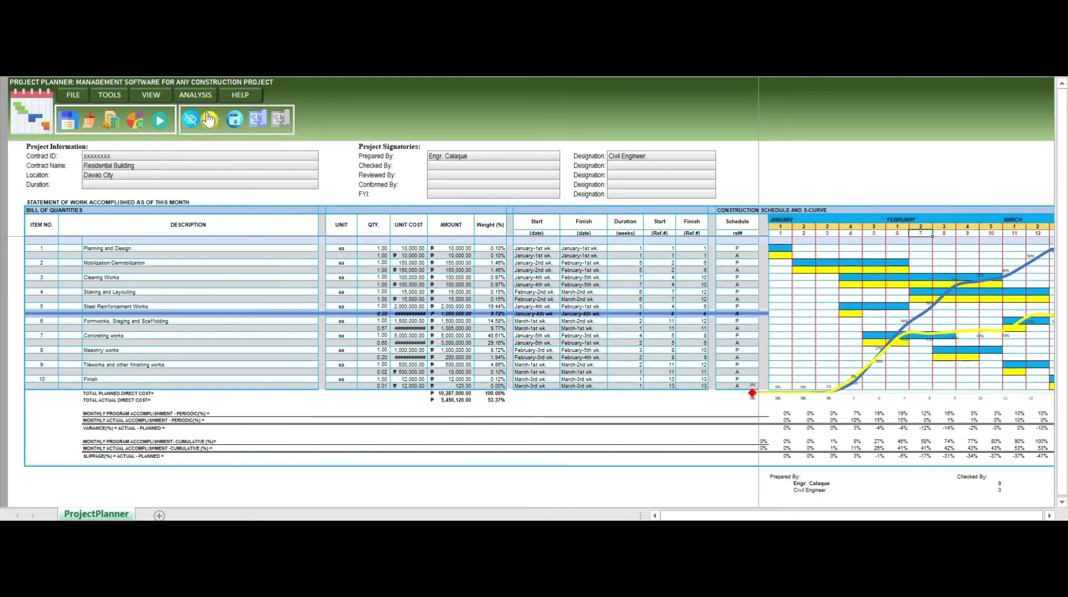
{"action": "left_click", "coordinate": [236, 118]}
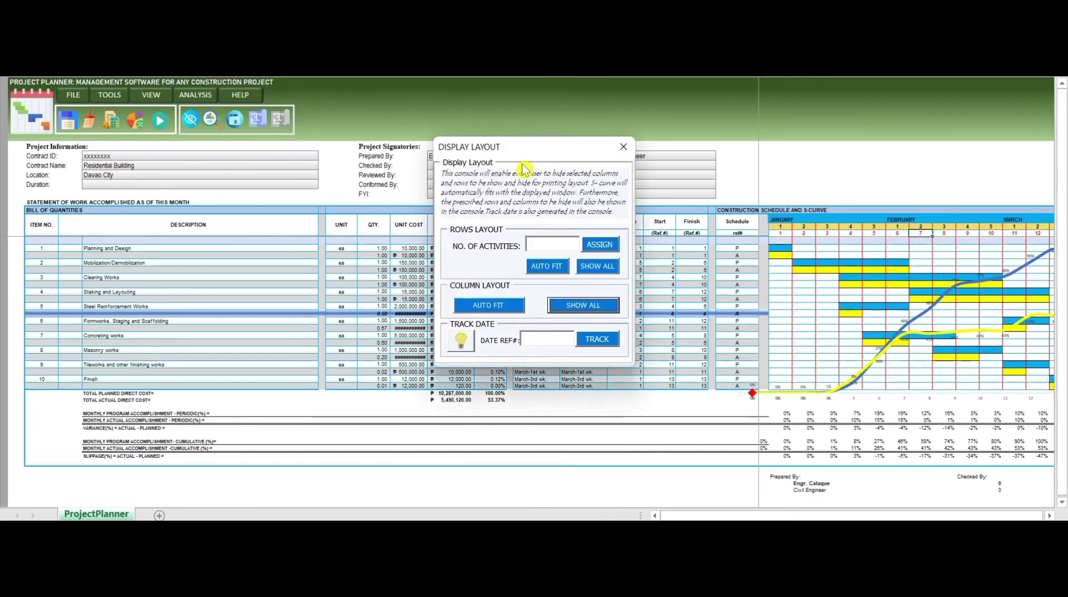
{"action": "left_click_drag", "start_coordinate": [531, 149], "coordinate": [514, 133]}
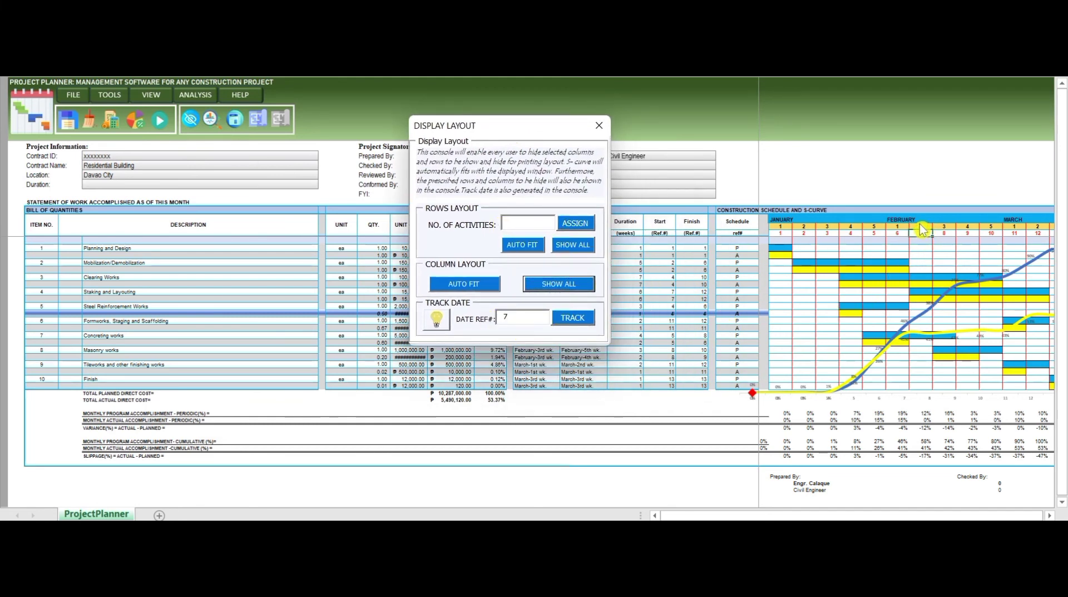
{"action": "left_click", "coordinate": [579, 326]}
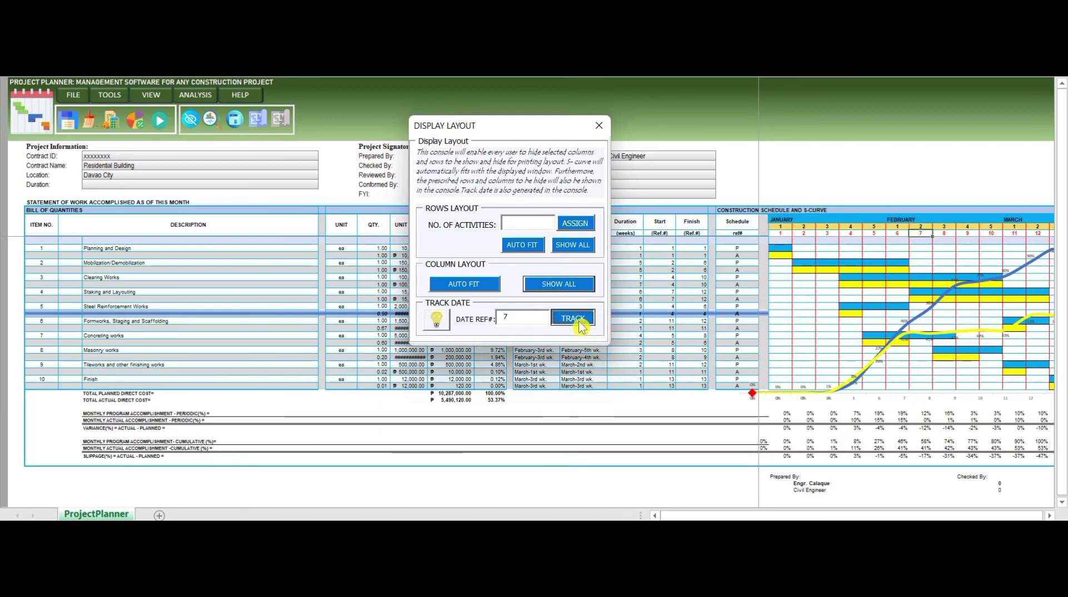
{"action": "left_click", "coordinate": [599, 125]}
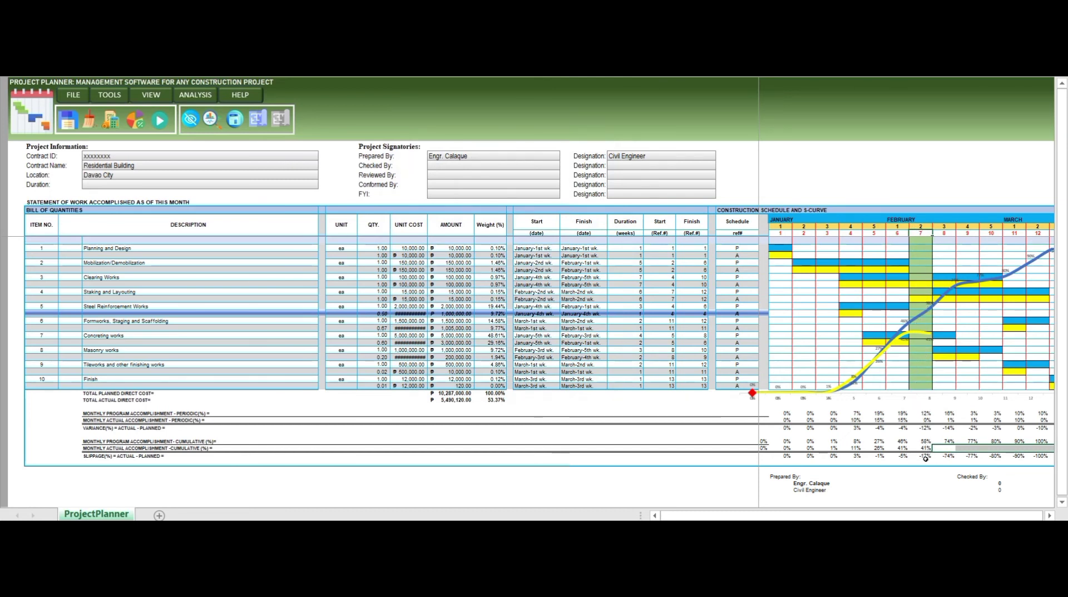
{"action": "mouse_move", "coordinate": [890, 515]}
{"action": "left_mouse_down"}
{"action": "mouse_move", "coordinate": [940, 520]}
{"action": "mouse_move", "coordinate": [890, 519]}
{"action": "left_mouse_up"}
{"action": "left_click", "coordinate": [410, 277]}
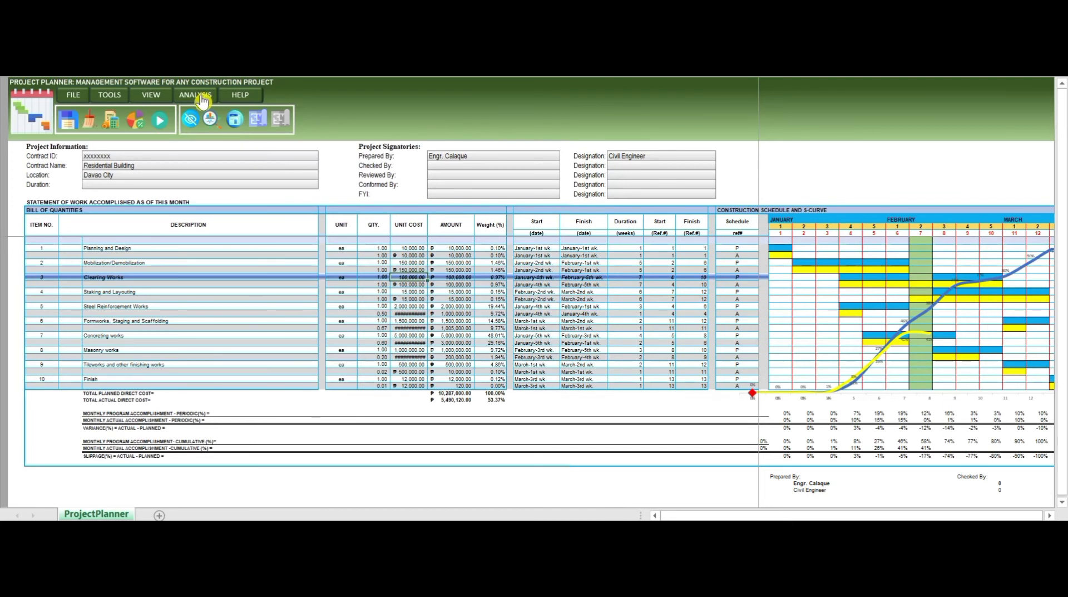
- Preview the planner's printout, examine both pages, and leave the preview
{"action": "left_click", "coordinate": [202, 100]}
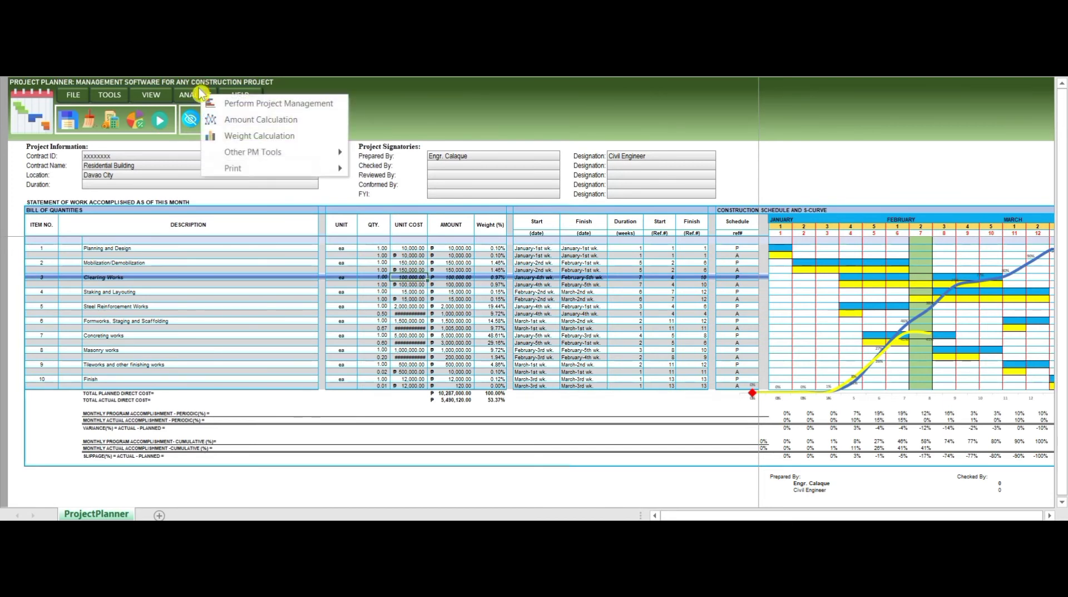
{"action": "mouse_move", "coordinate": [251, 167]}
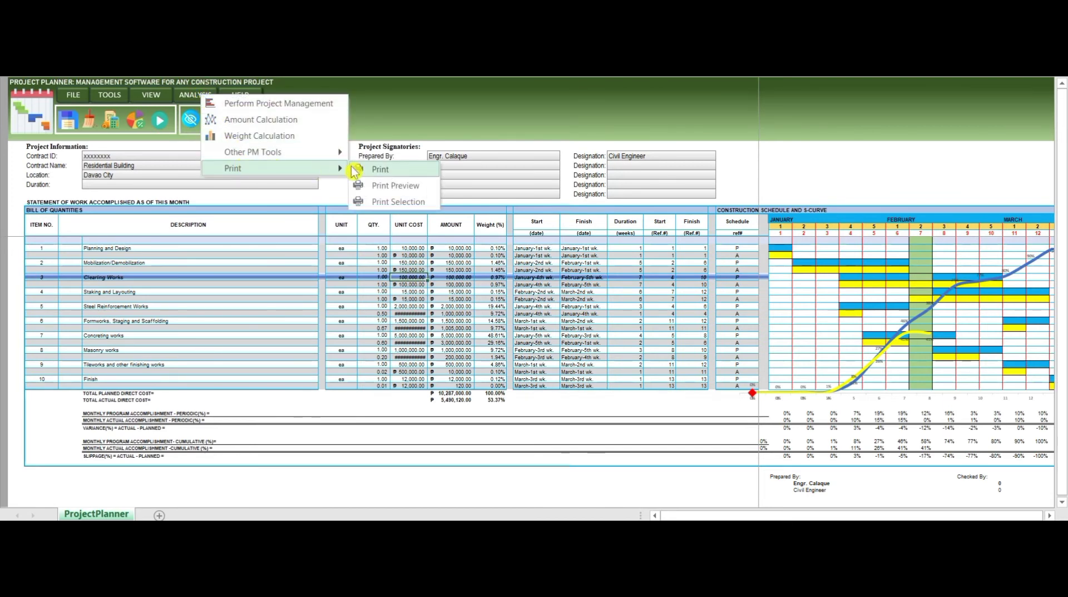
{"action": "left_click", "coordinate": [384, 186]}
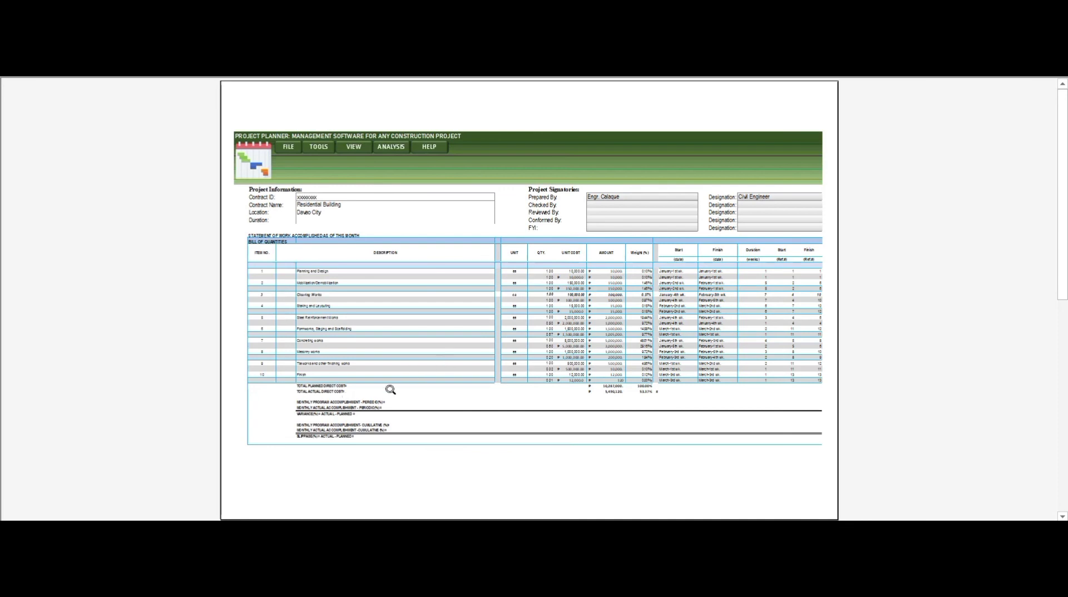
{"action": "scroll", "coordinate": [378, 363], "scroll_direction": "down", "scroll_amount": 1}
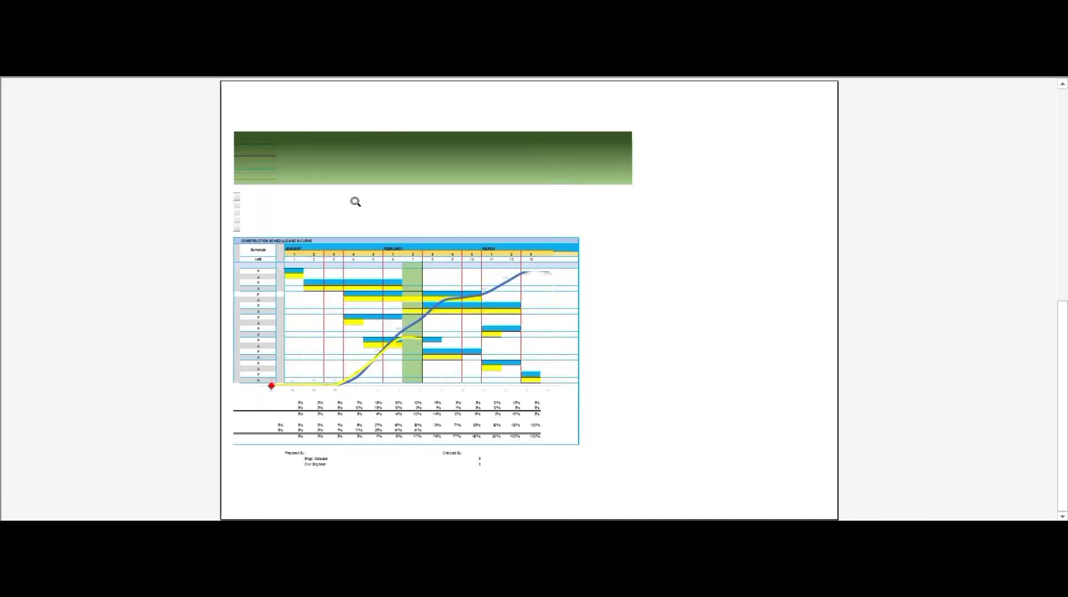
{"action": "scroll", "coordinate": [369, 368], "scroll_direction": "up", "scroll_amount": 1}
{"action": "scroll", "coordinate": [367, 368], "scroll_direction": "down", "scroll_amount": 1}
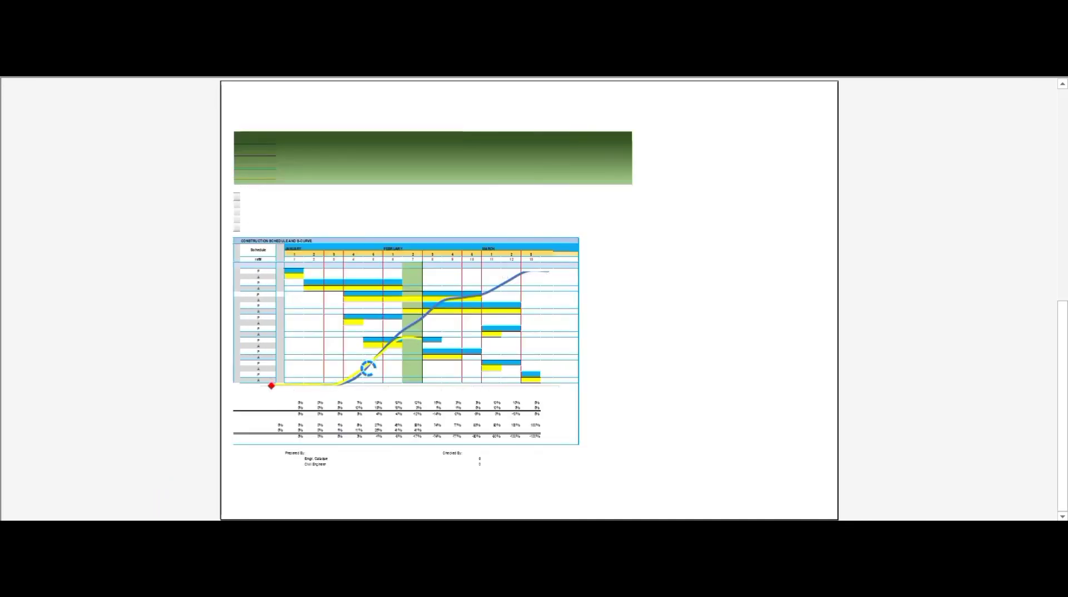
{"action": "scroll", "coordinate": [368, 366], "scroll_direction": "up", "scroll_amount": 1}
{"action": "key", "text": "Escape"}
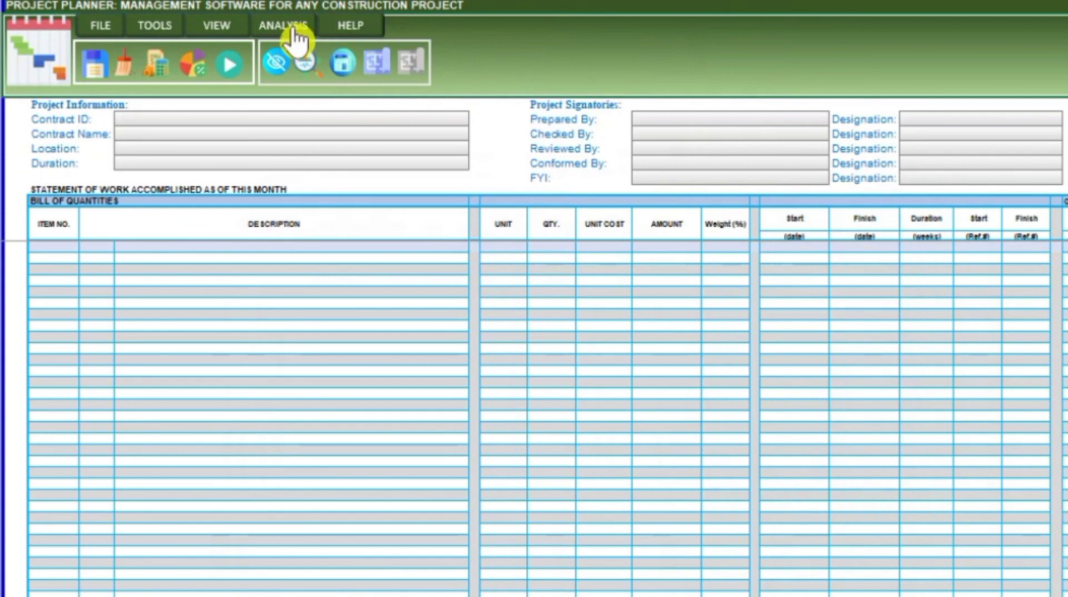
- Open the Network Diagram tool and list activities 1 to 10
{"action": "left_click", "coordinate": [280, 25]}
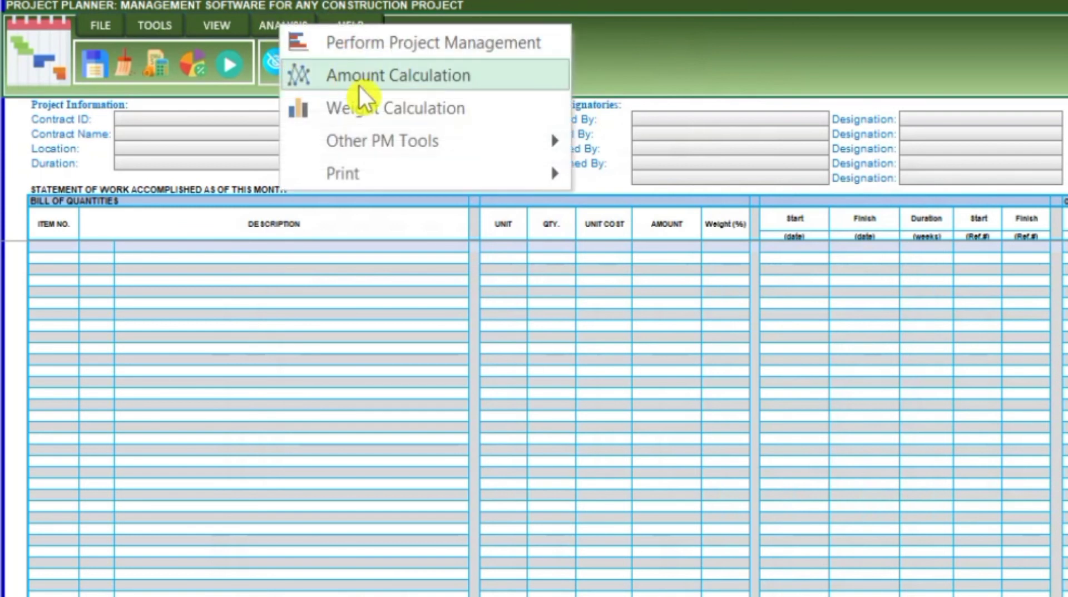
{"action": "mouse_move", "coordinate": [378, 145]}
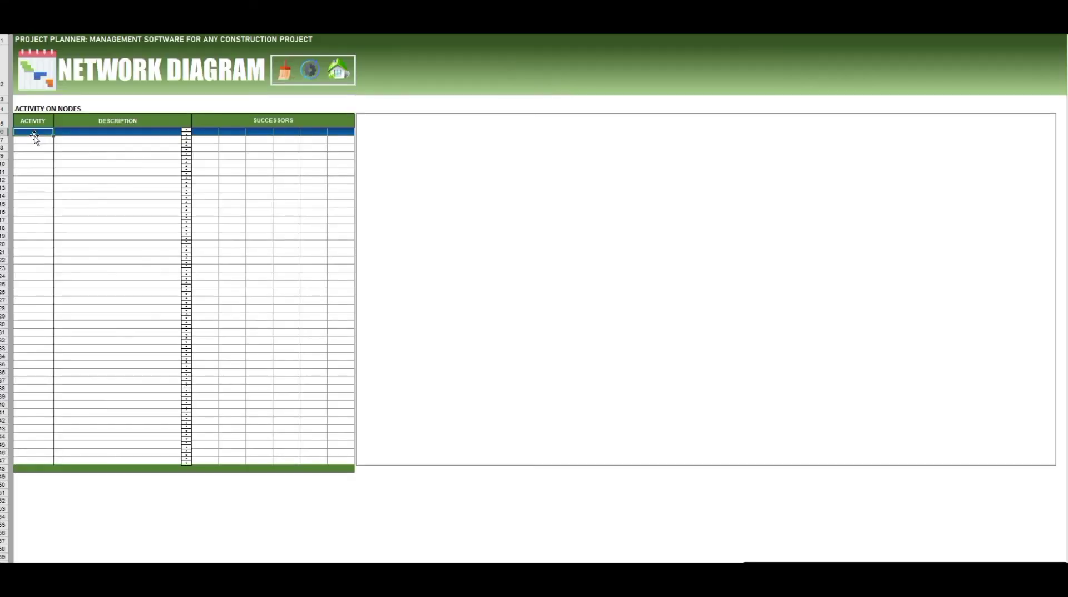
{"action": "type", "text": "1 2 3 4 5 6 7 8 9 1"}
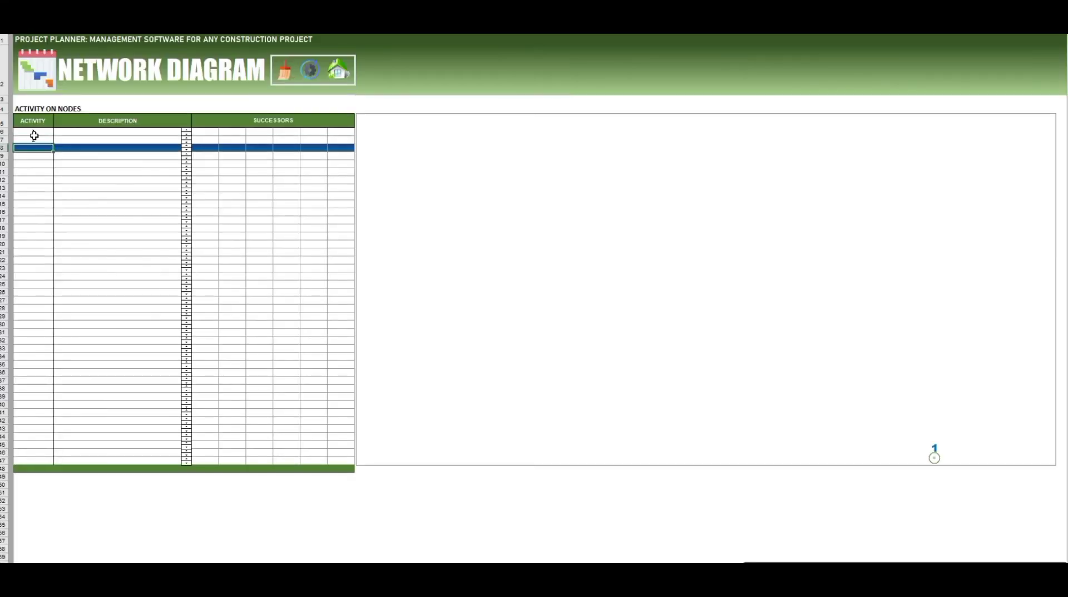
{"action": "type", "text": "0"}
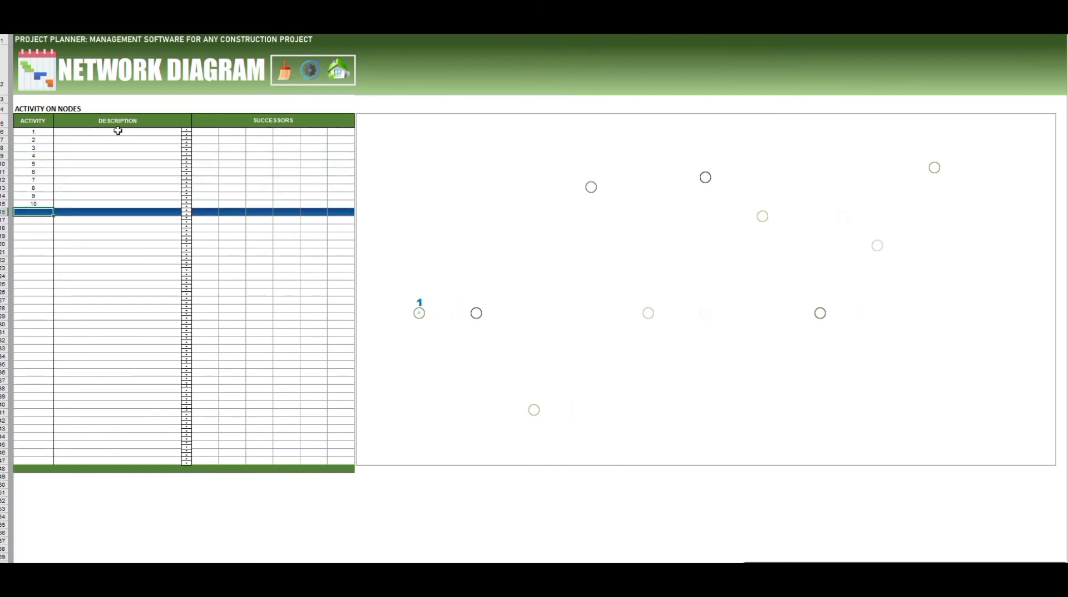
- Assign 2, 3 and 4 as the successors of activity 1
{"action": "left_click", "coordinate": [213, 133]}
{"action": "type", "text": "2"}
{"action": "left_click", "coordinate": [234, 134]}
{"action": "type", "text": "3"}
{"action": "left_click", "coordinate": [253, 131]}
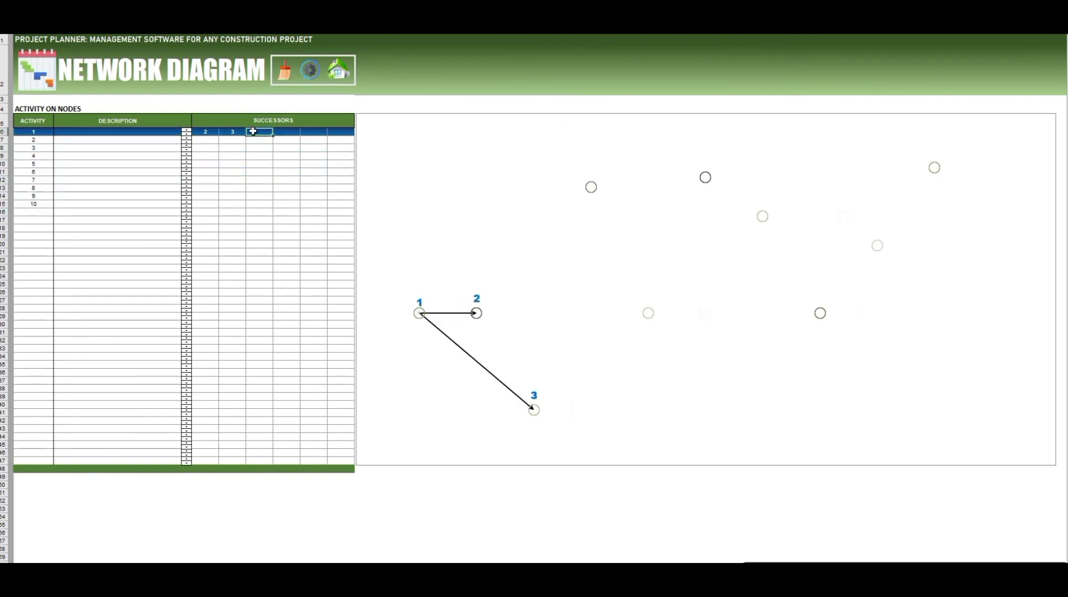
- Assign 4 and 5 as the successors of activity 2, and 4 as a successor of activity 3
{"action": "left_click", "coordinate": [206, 138]}
{"action": "type", "text": "4"}
{"action": "left_click", "coordinate": [229, 140]}
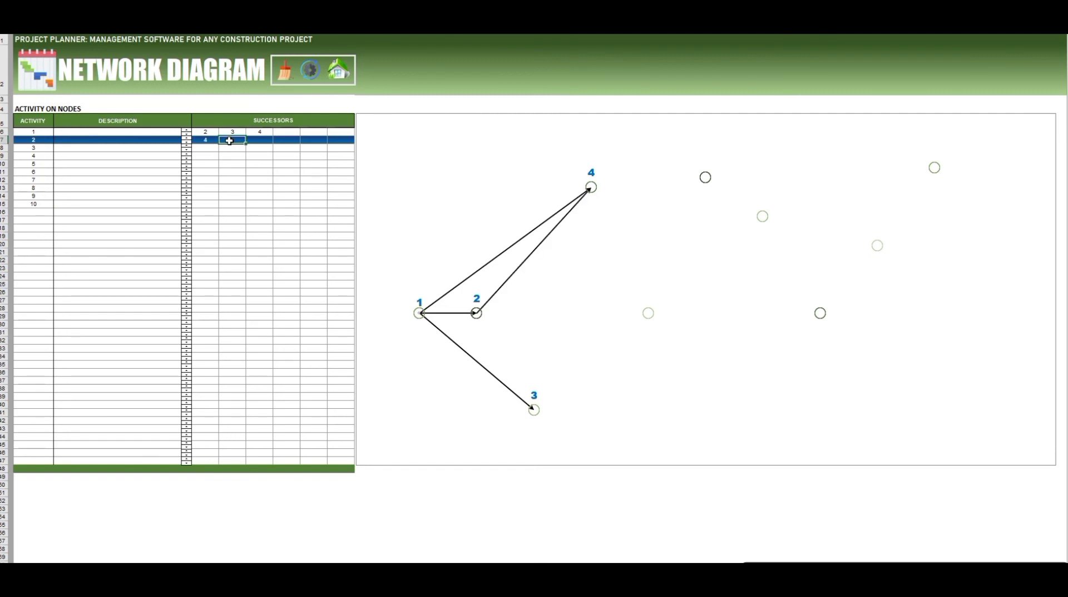
{"action": "left_click", "coordinate": [207, 147]}
{"action": "type", "text": "4"}
{"action": "left_click", "coordinate": [231, 148]}
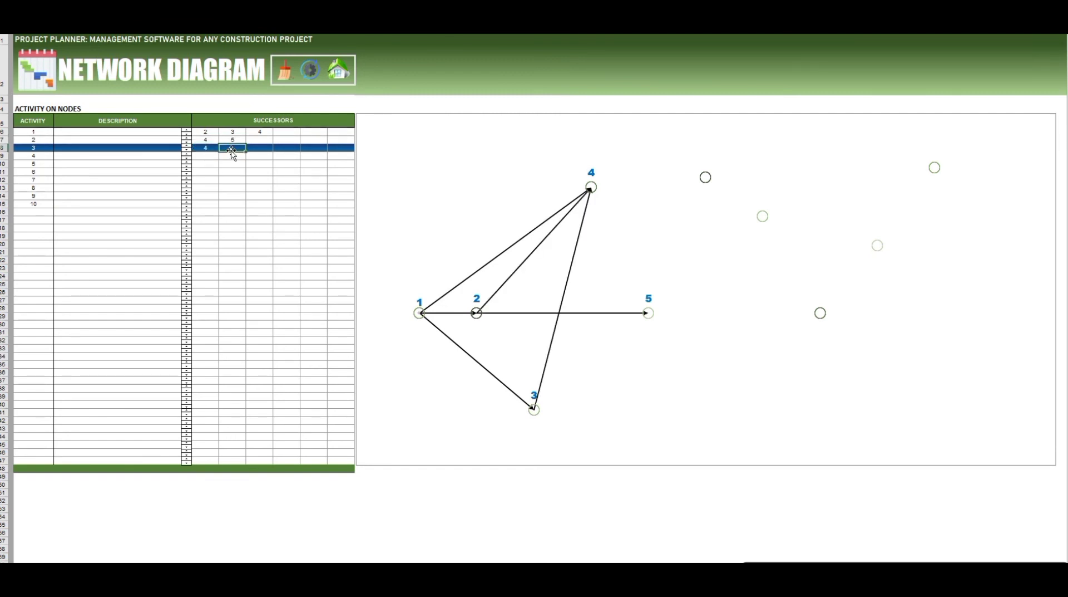